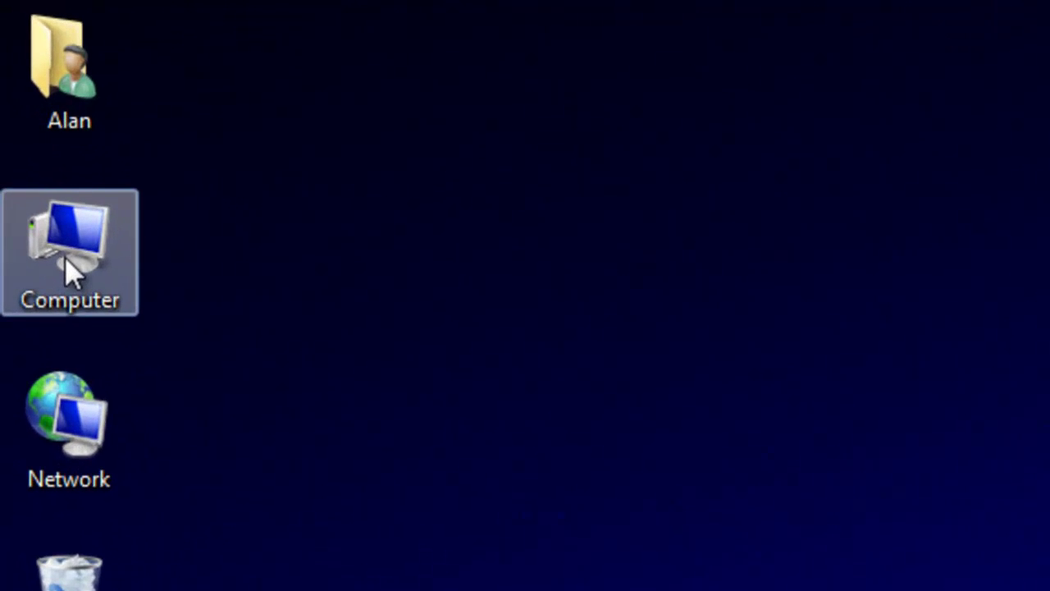
# Open Computer and display the 25 items on the HP (C:) drive
pyautogui.doubleClick(65, 257)
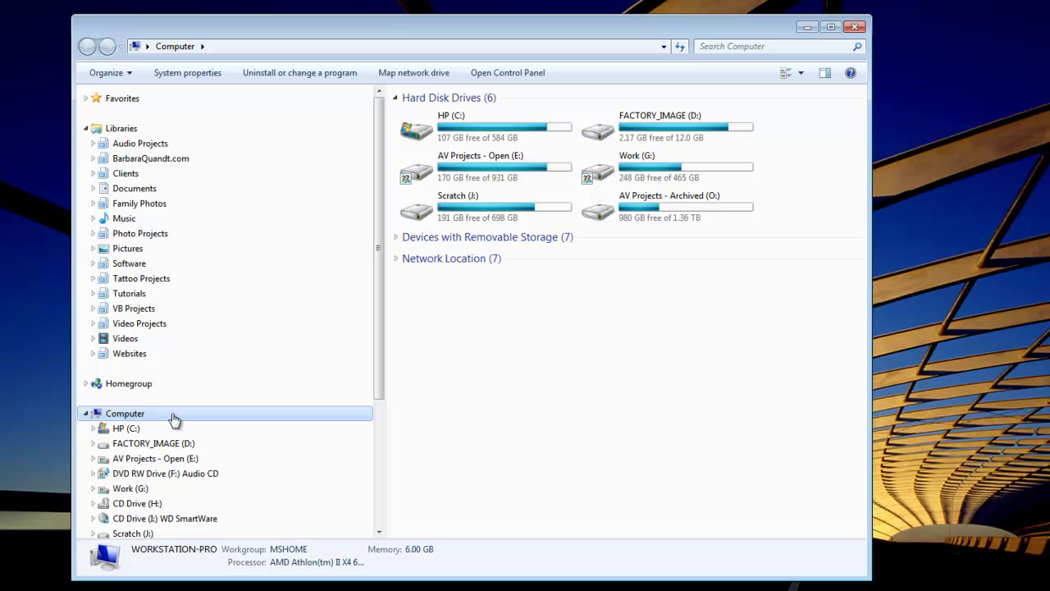
pyautogui.click(130, 429)
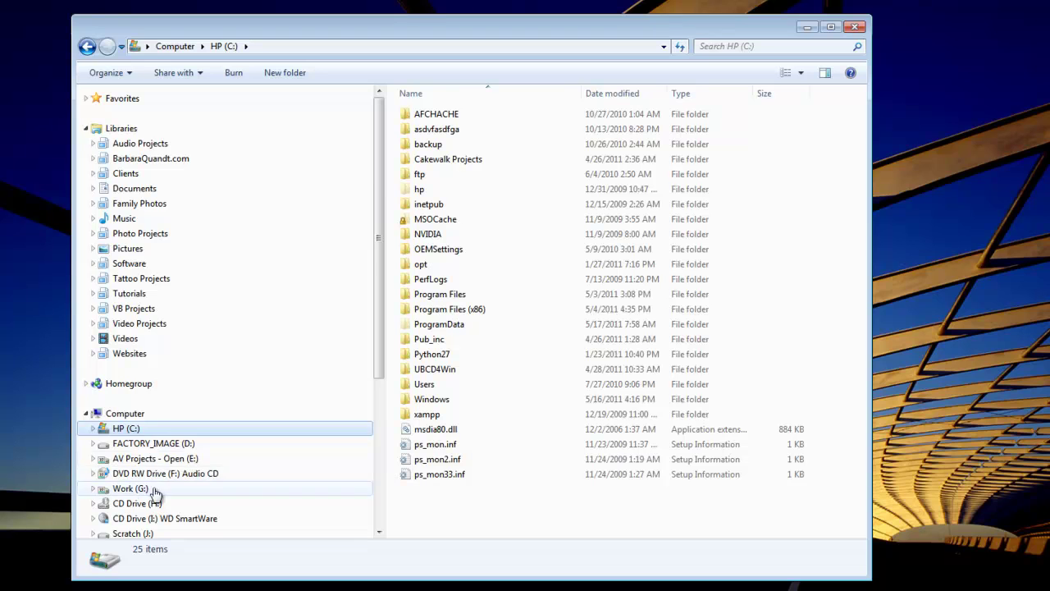
pyautogui.scroll(-4, 150, 443)
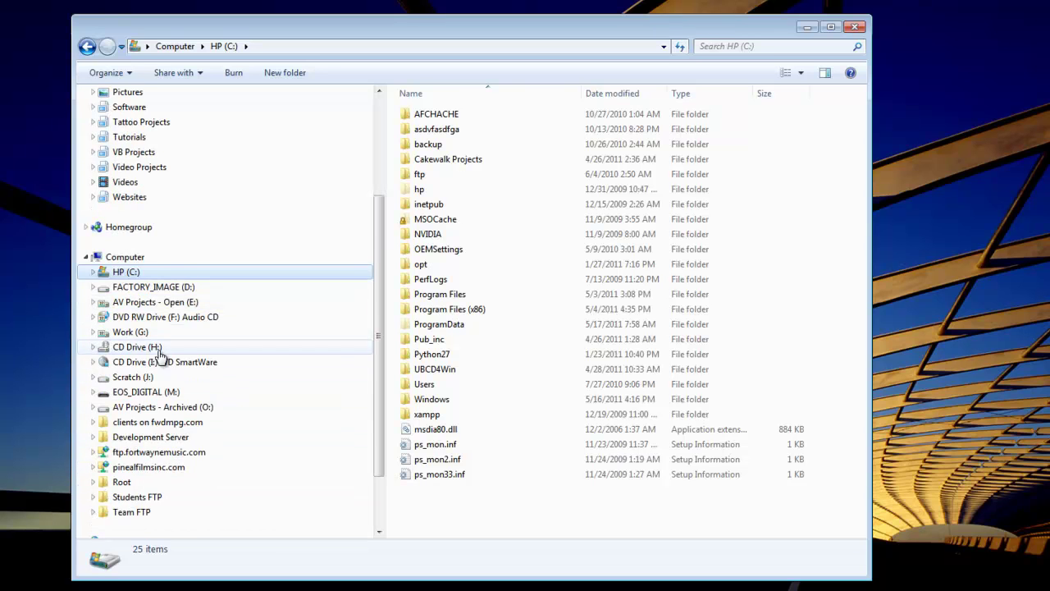
pyautogui.scroll(4, 162, 357)
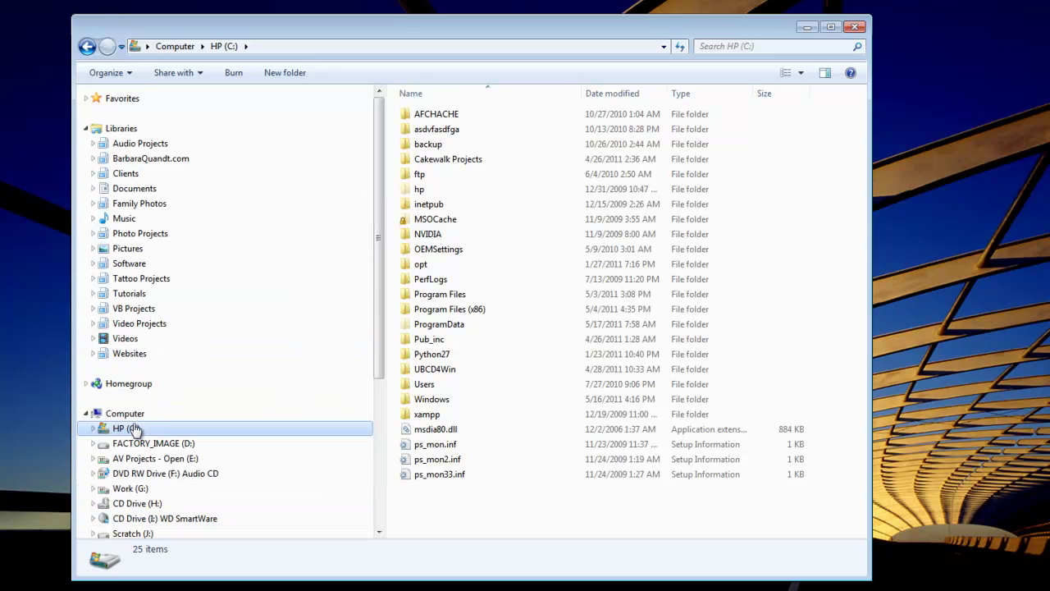
# Create a folder named 'My Work' on the C: drive and open it
pyautogui.click(459, 510)
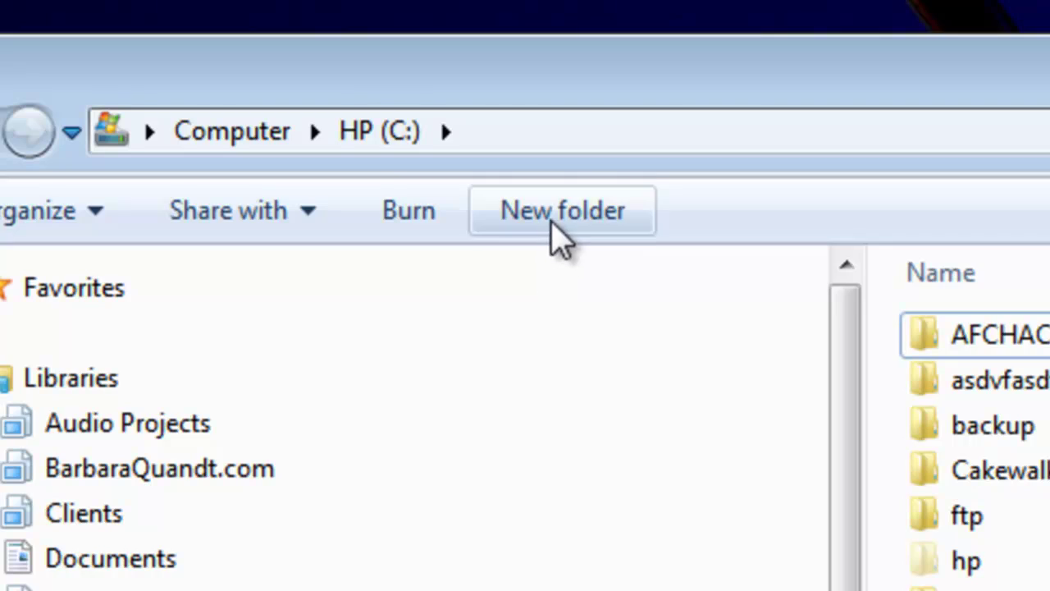
pyautogui.click(558, 234)
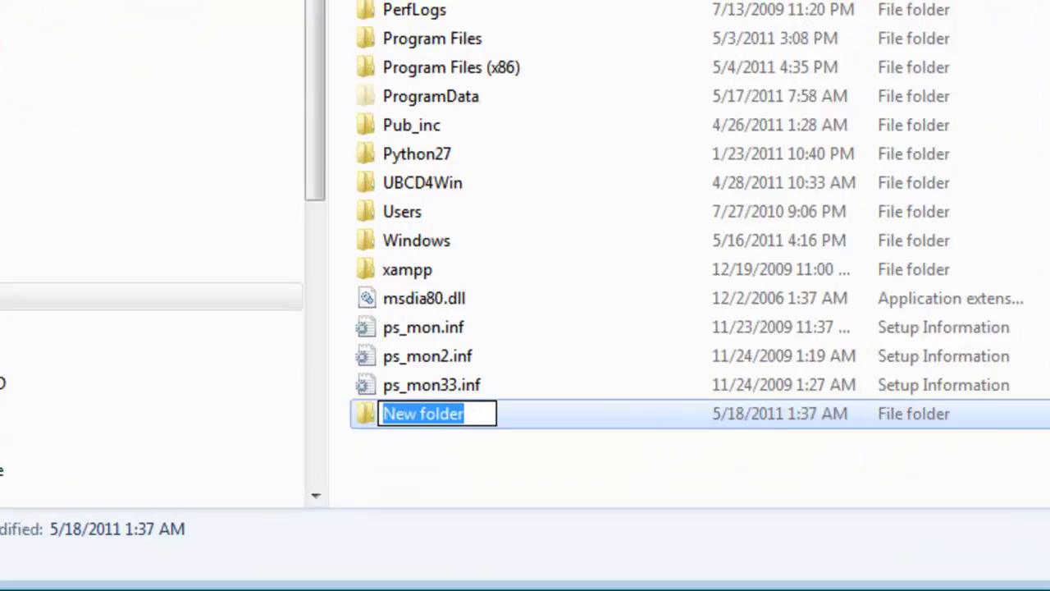
pyautogui.write('My Work')
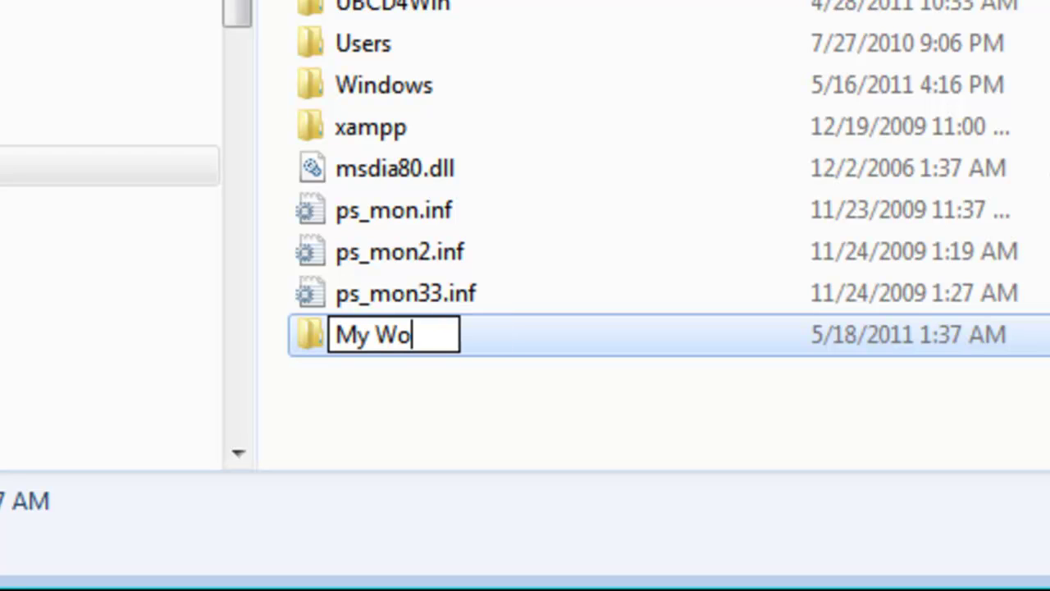
pyautogui.press('Return')
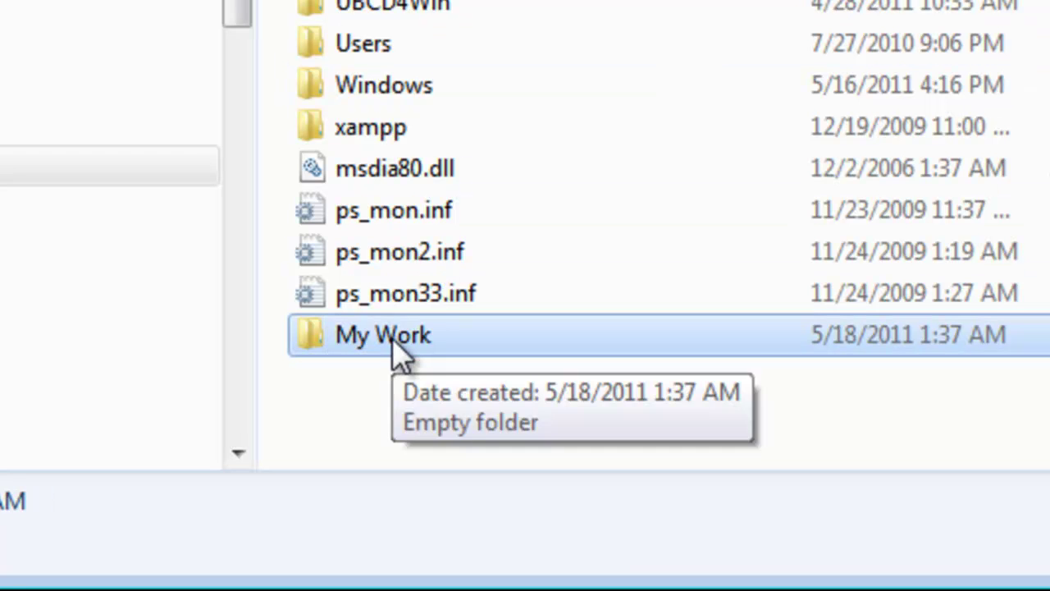
pyautogui.doubleClick(392, 338)
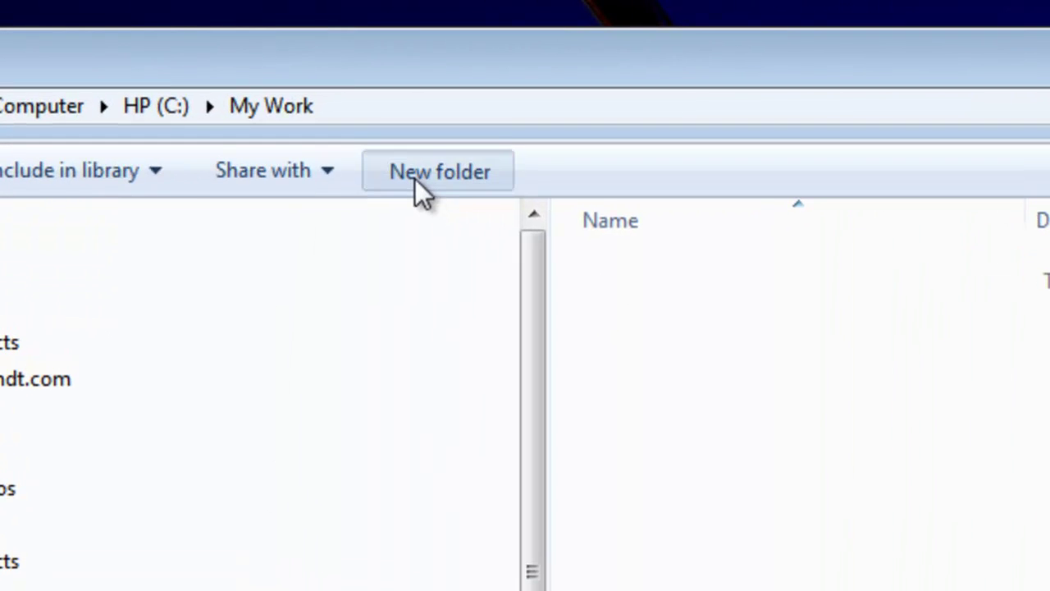
# Create the 'Clients' and 'Finance' subfolders inside My Work
pyautogui.click(416, 178)
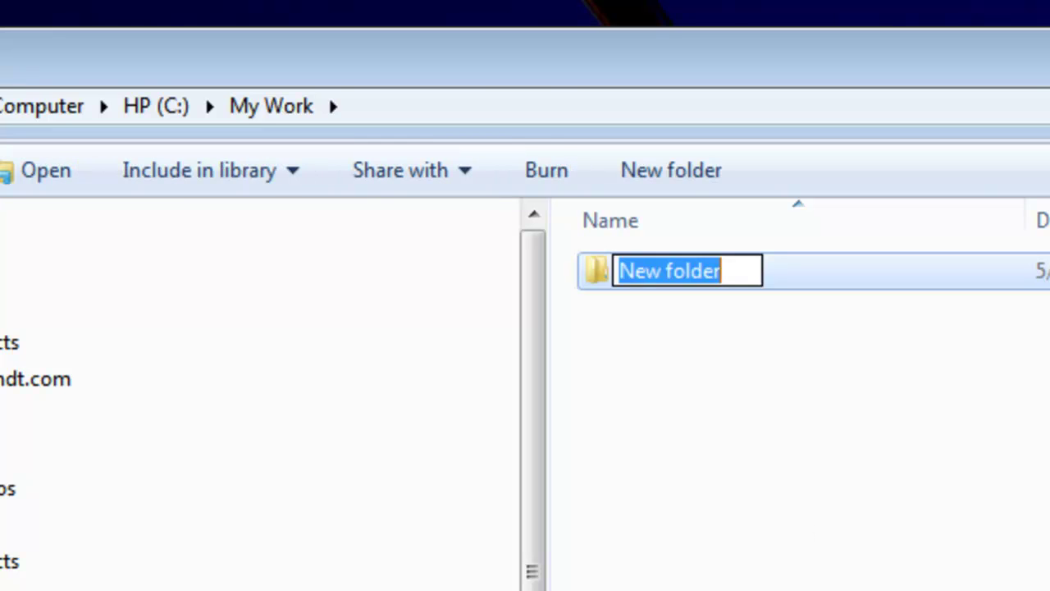
pyautogui.write('Clients')
pyautogui.press('Return')
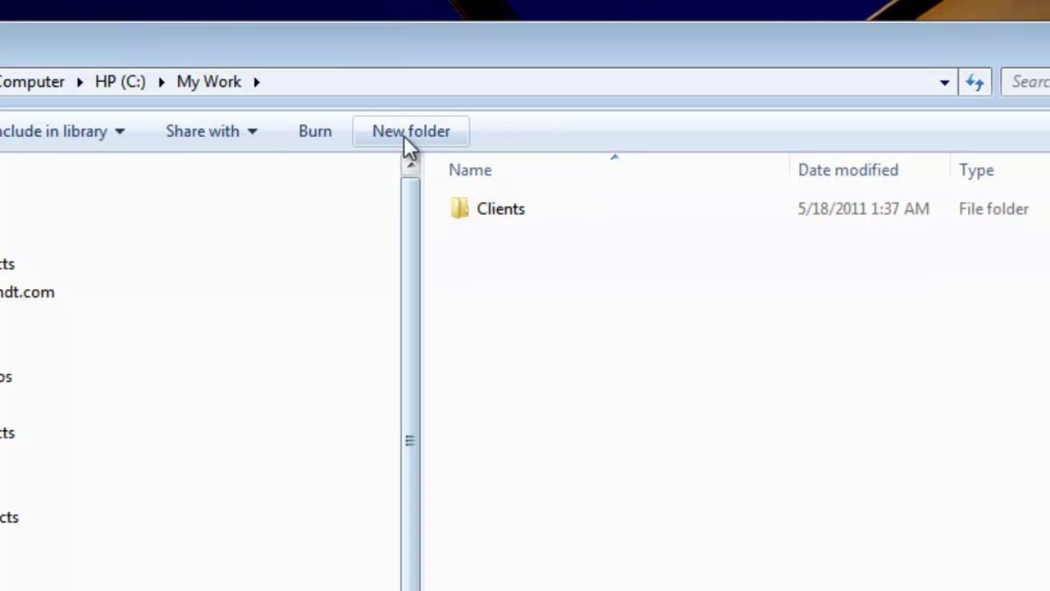
pyautogui.click(406, 142)
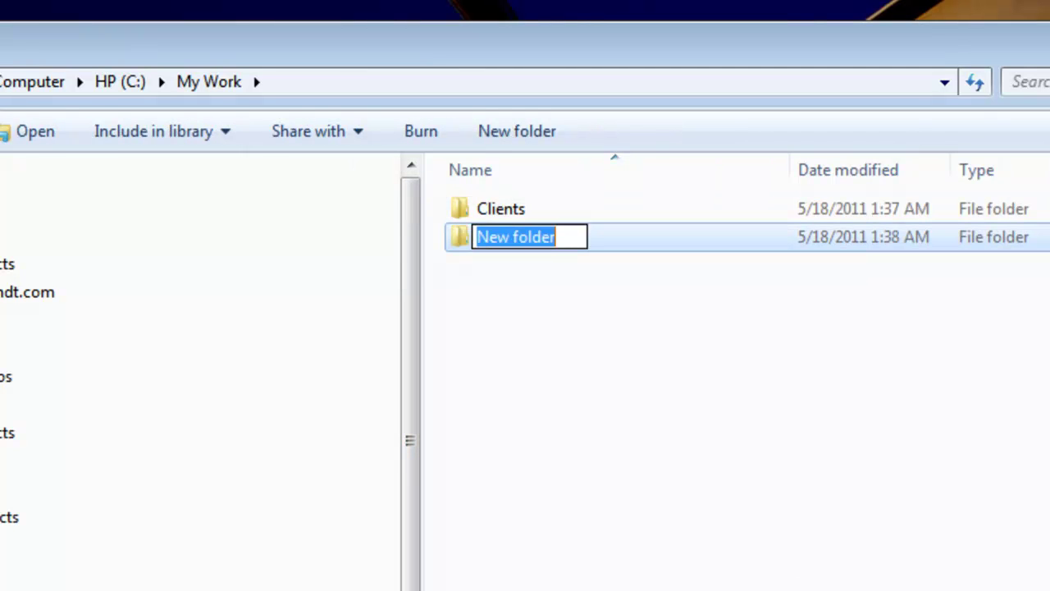
pyautogui.write('Finance')
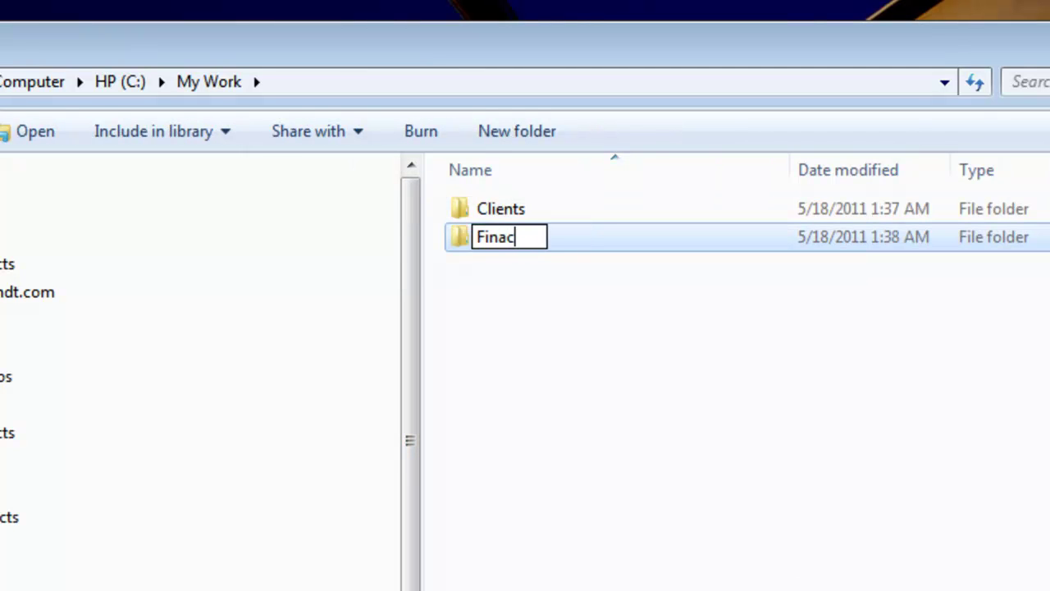
pyautogui.press('Return')
# Add a third subfolder named 'Legal' and clear the selection
pyautogui.rightClick(502, 305)
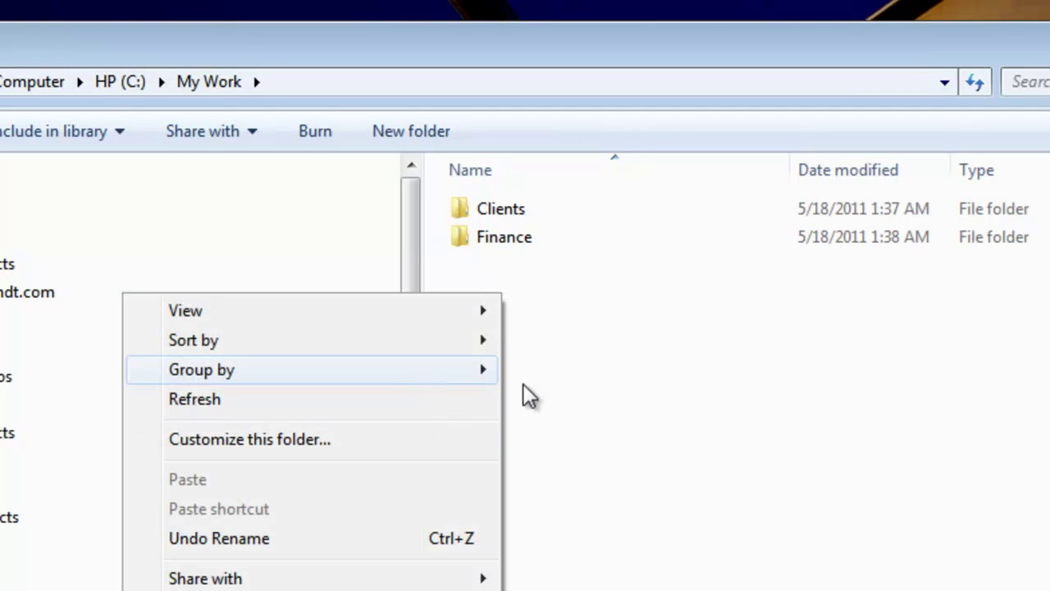
pyautogui.click(663, 408)
pyautogui.click(388, 143)
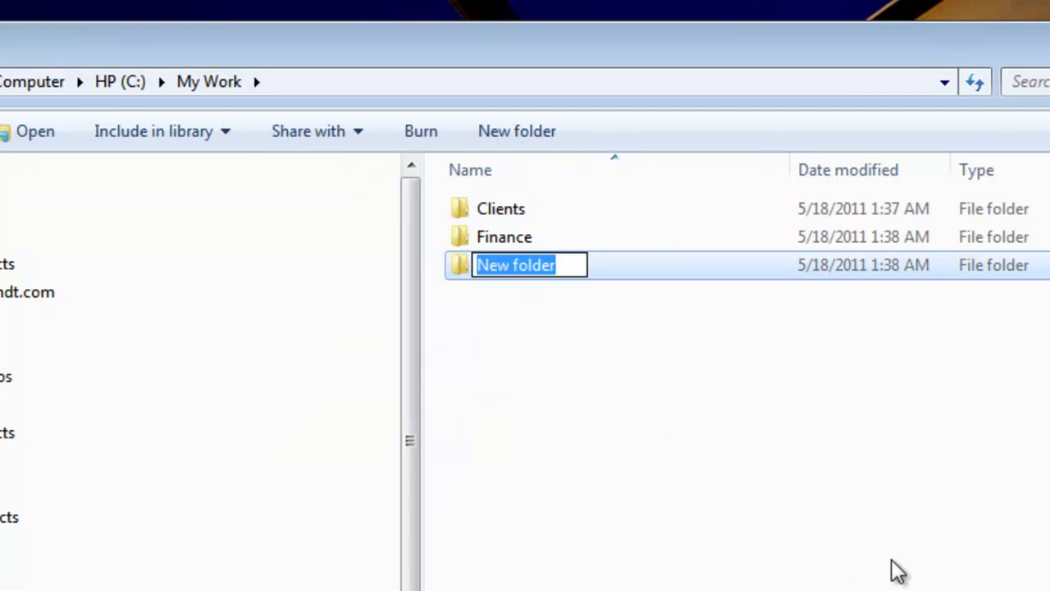
pyautogui.write('Legal')
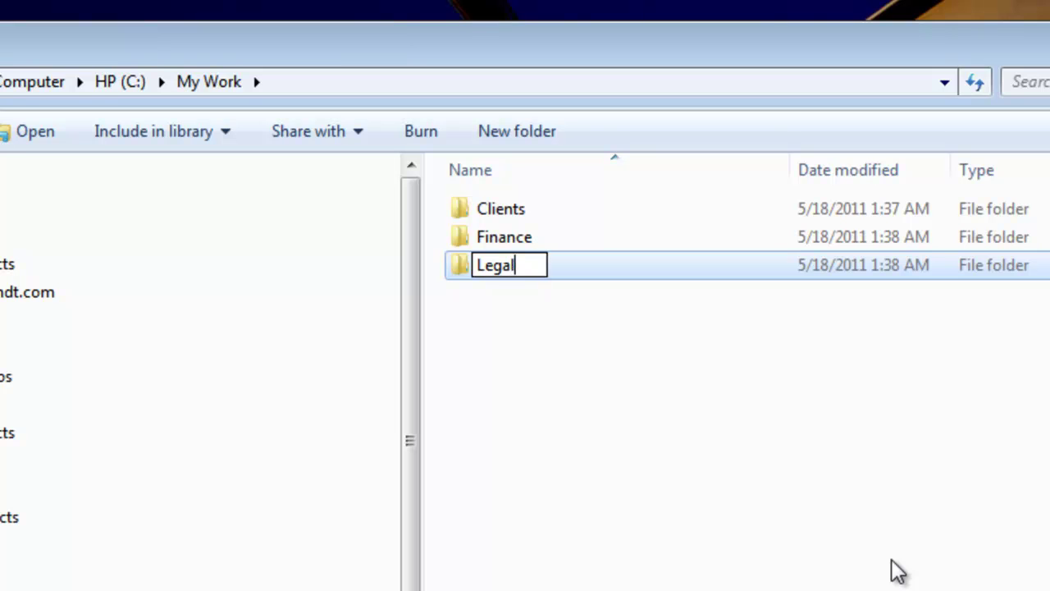
pyautogui.press('Return')
pyautogui.click(543, 349)
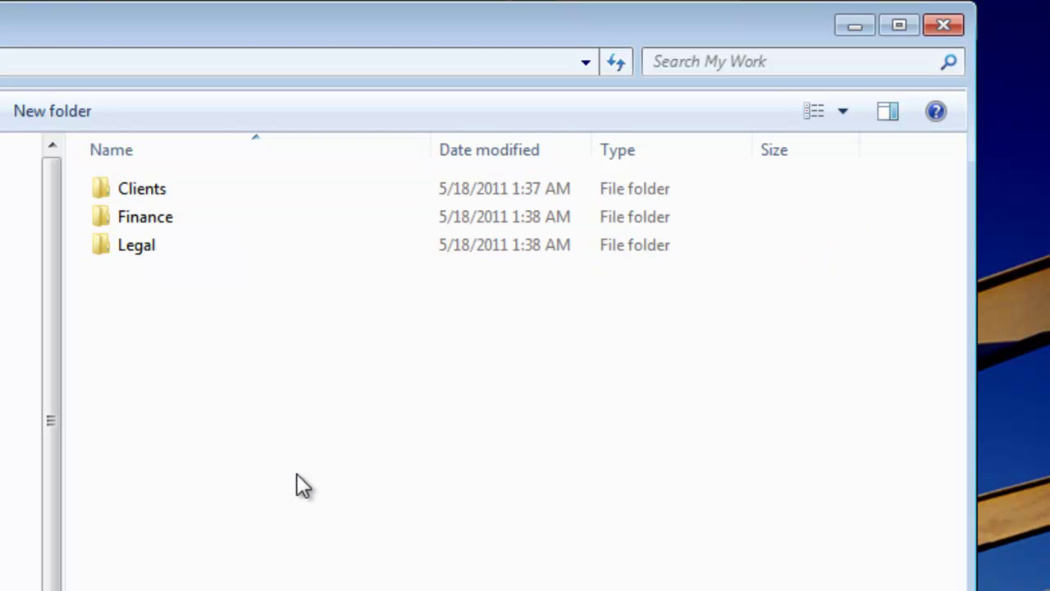
# Inside Clients, create a subfolder named with the client's name and open it
pyautogui.doubleClick(131, 193)
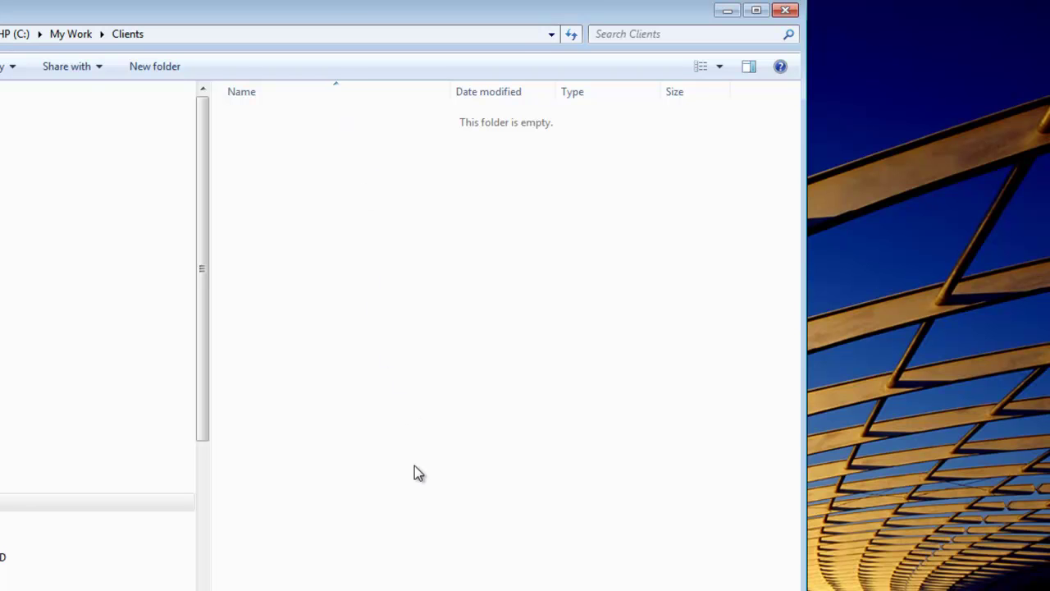
pyautogui.click(169, 68)
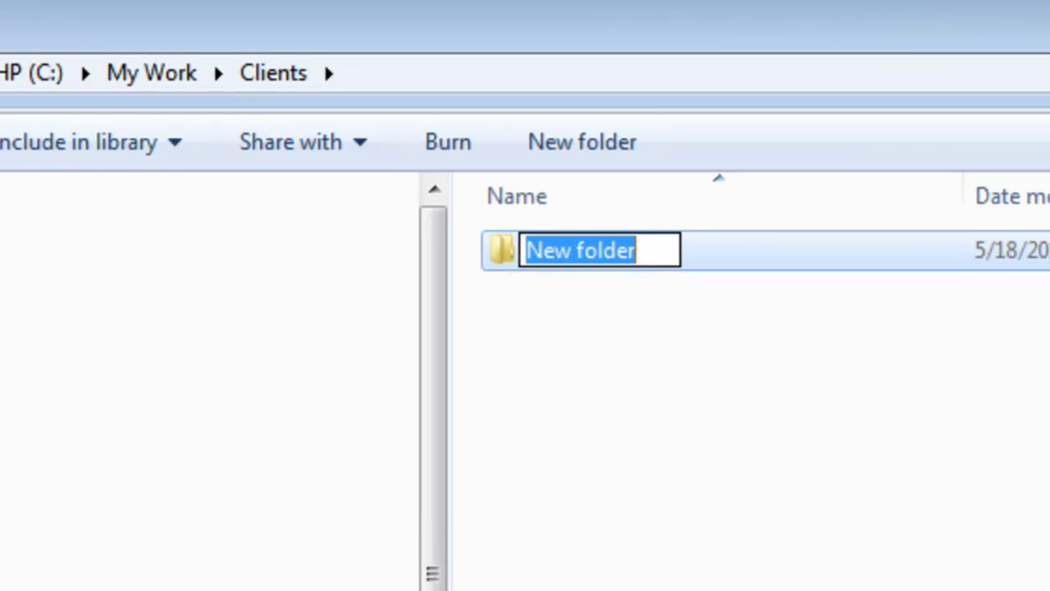
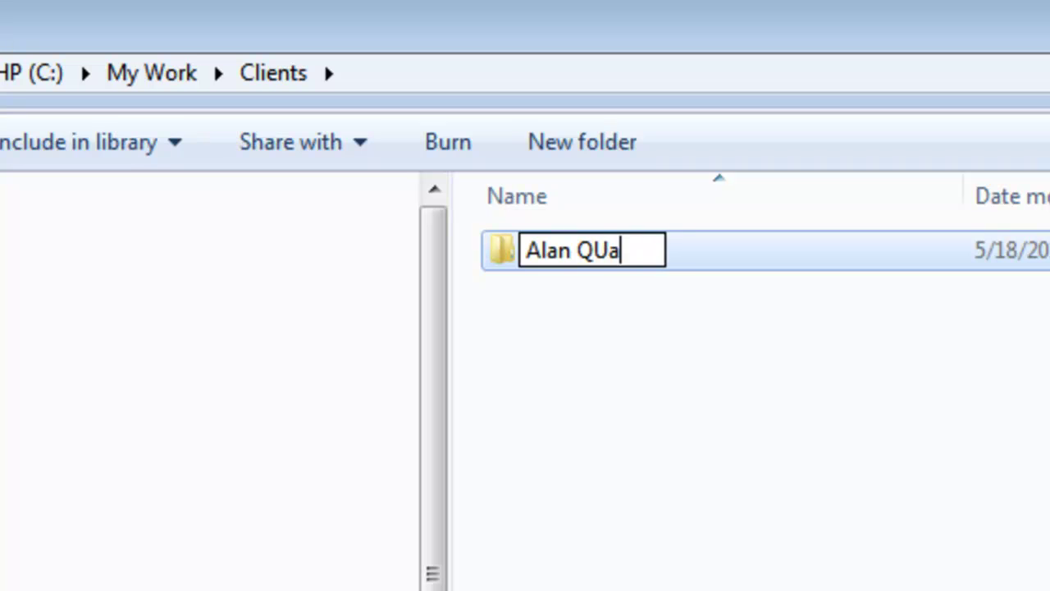
pyautogui.click(917, 502)
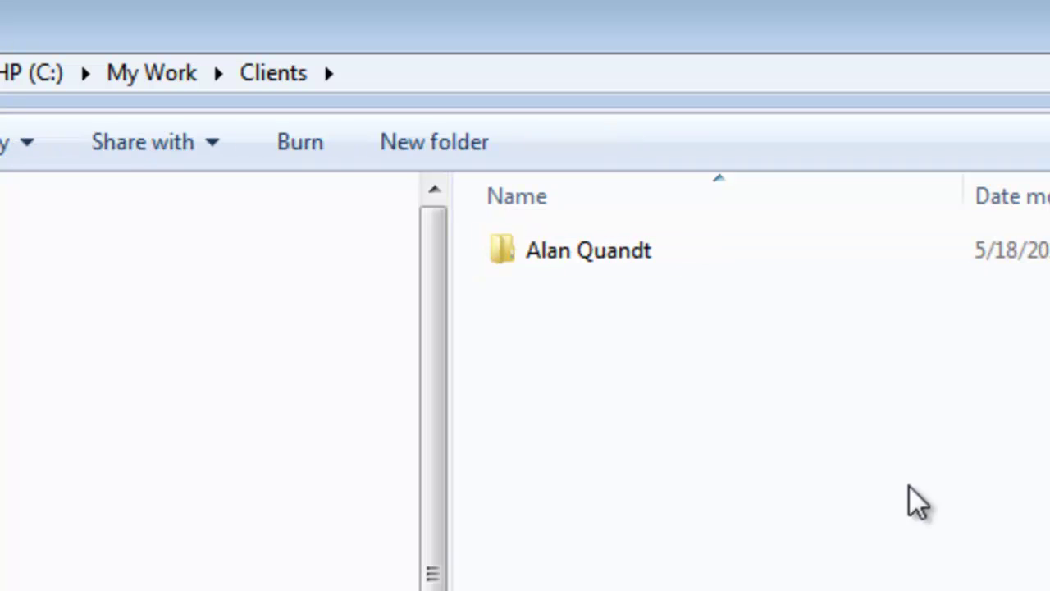
pyautogui.doubleClick(545, 253)
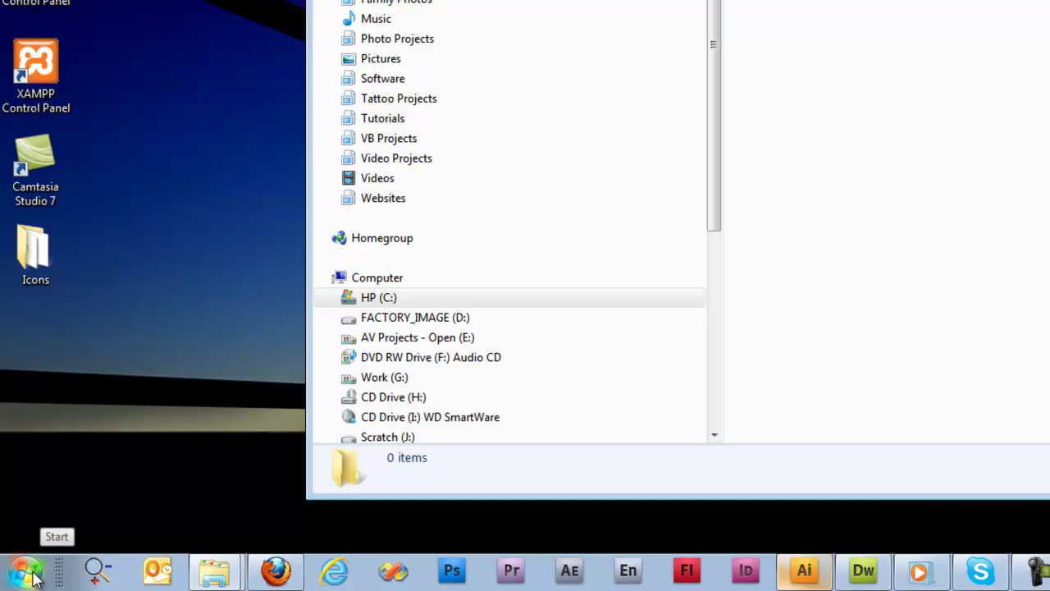
# Launch Notepad and enter the Client, Phone and Email lines with the client's details
pyautogui.click(26, 573)
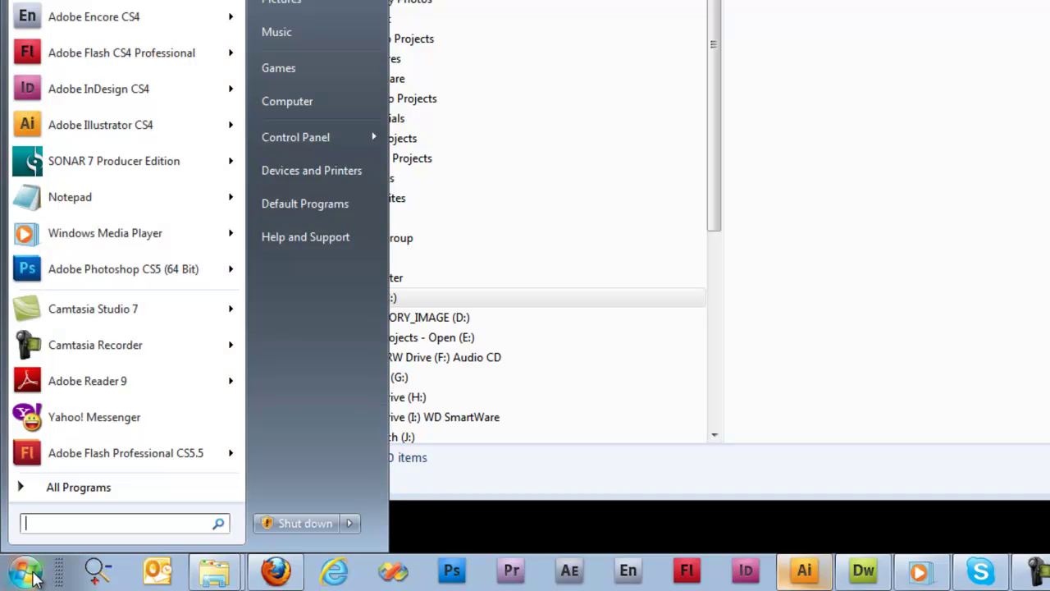
pyautogui.click(97, 206)
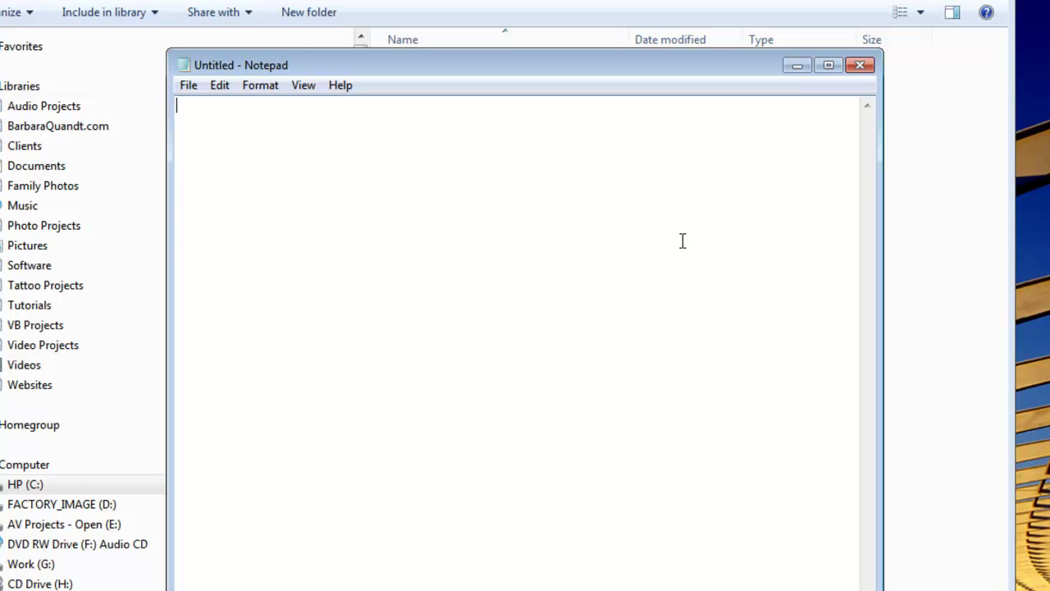
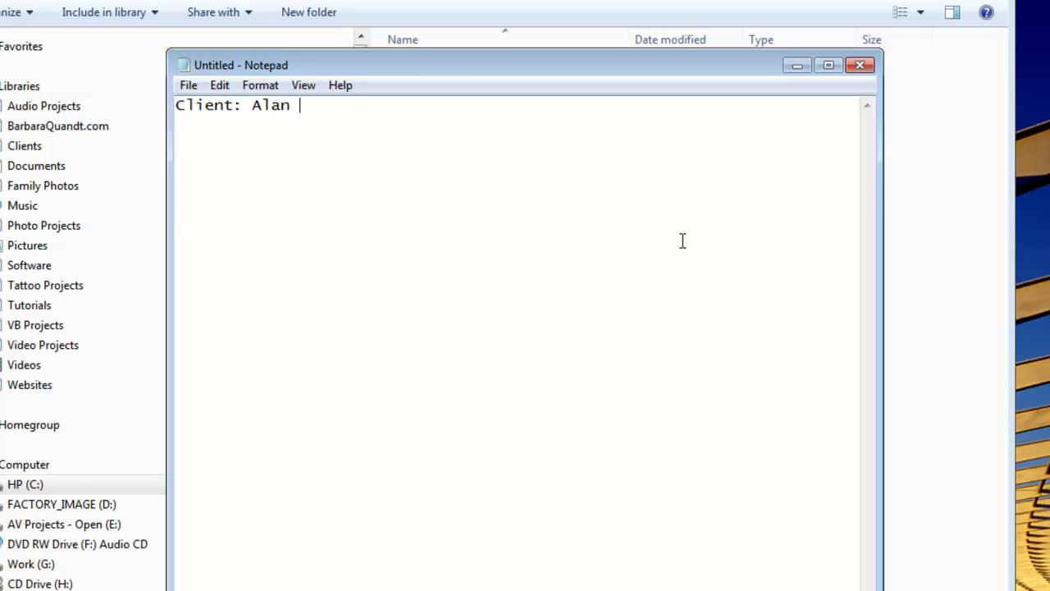
pyautogui.press('Return')
pyautogui.write('Phone: ')
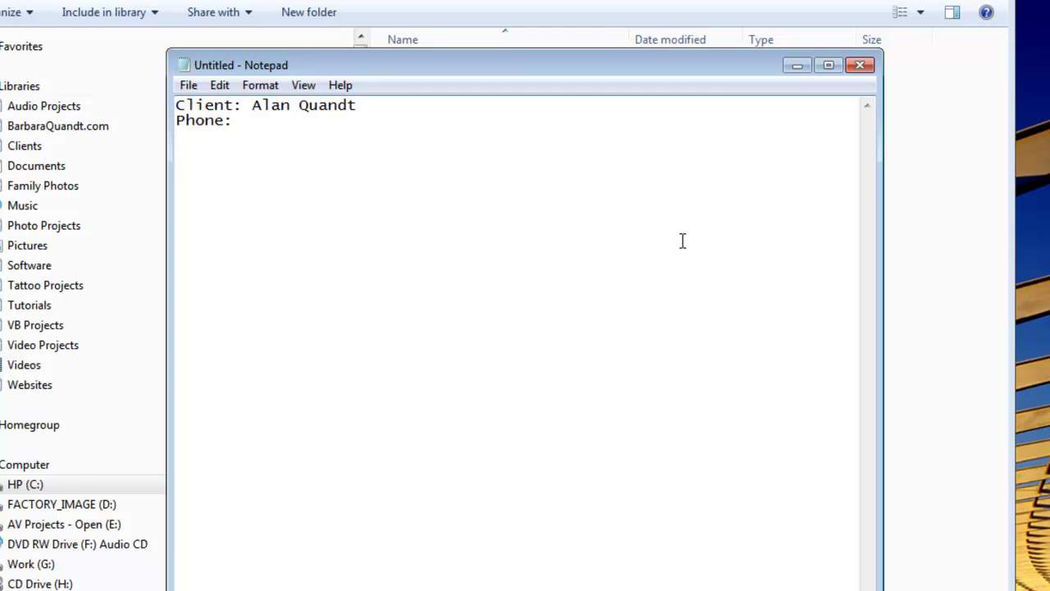
pyautogui.write('555-555-5555 Em')
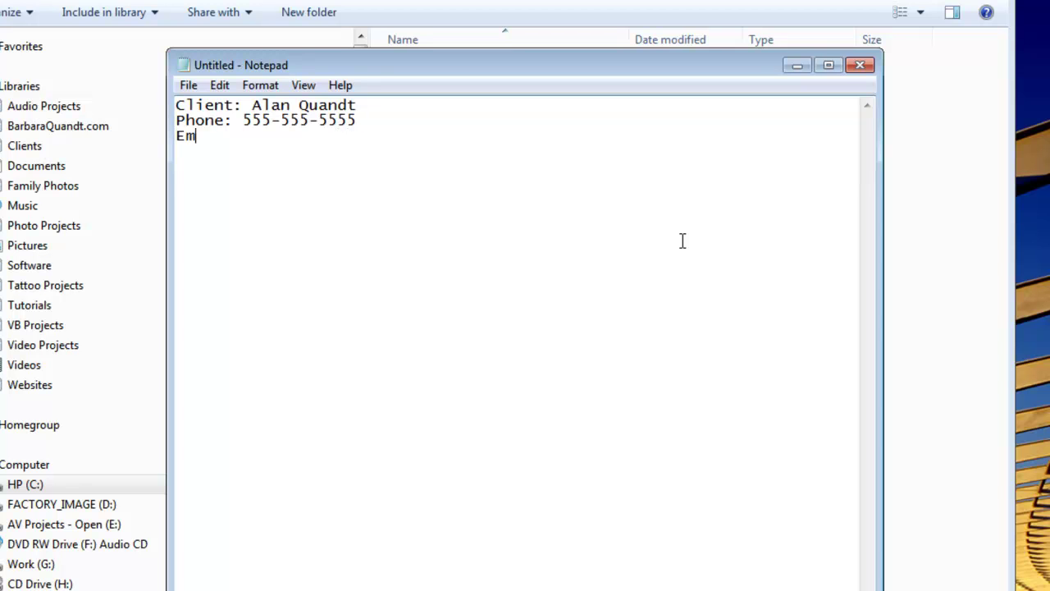
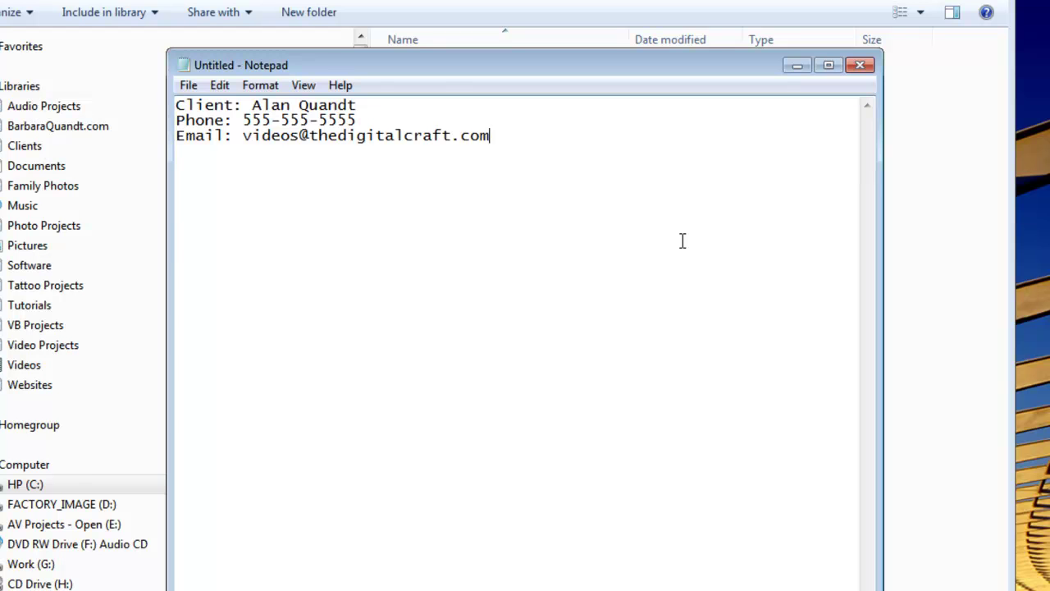
# Start saving the note, browsing the C: drive and Documents library for a location
pyautogui.click(188, 85)
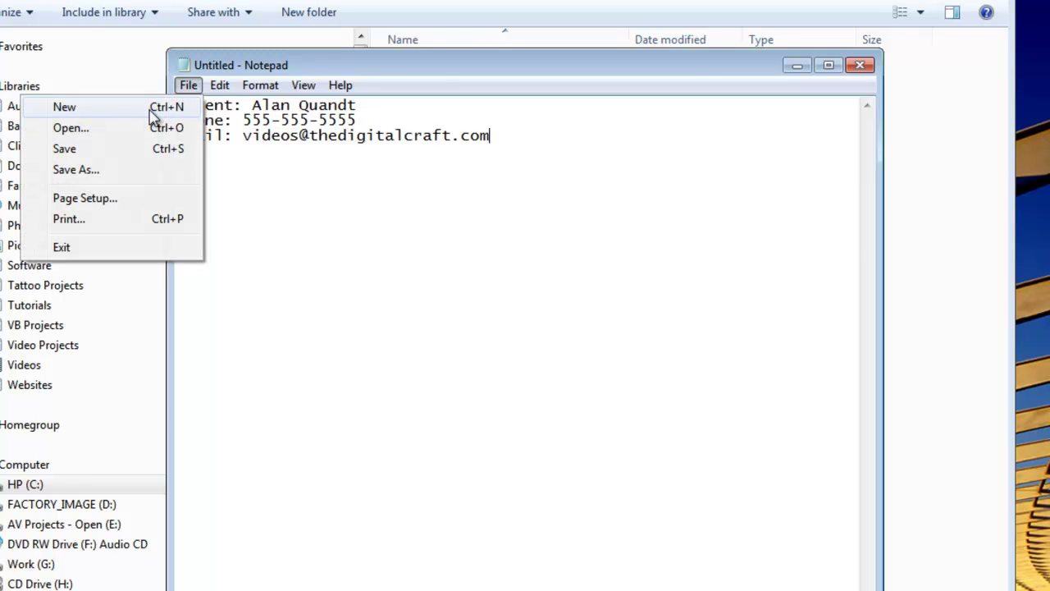
pyautogui.click(115, 155)
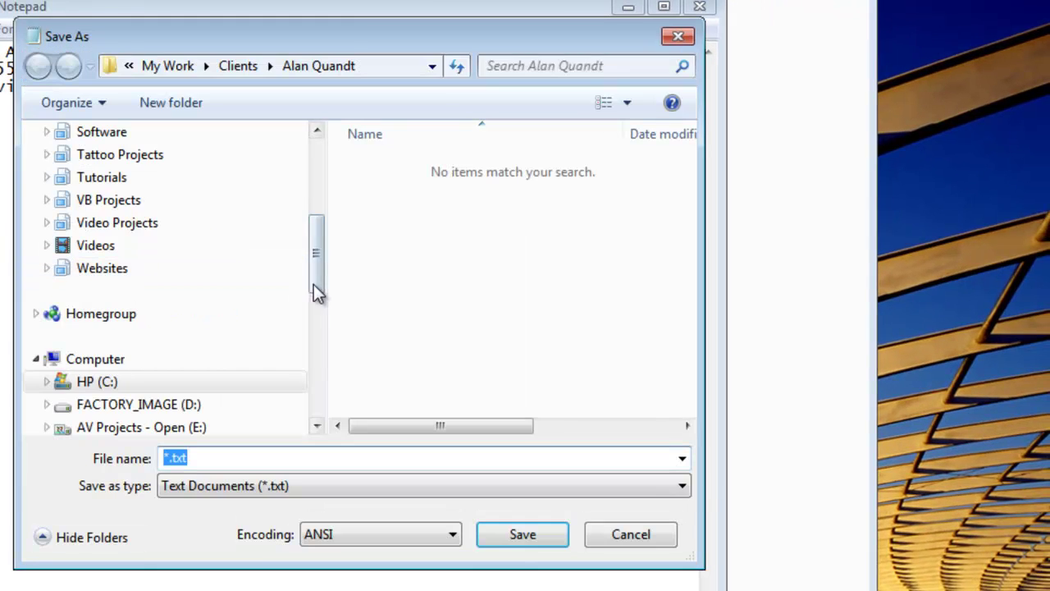
pyautogui.click(164, 384)
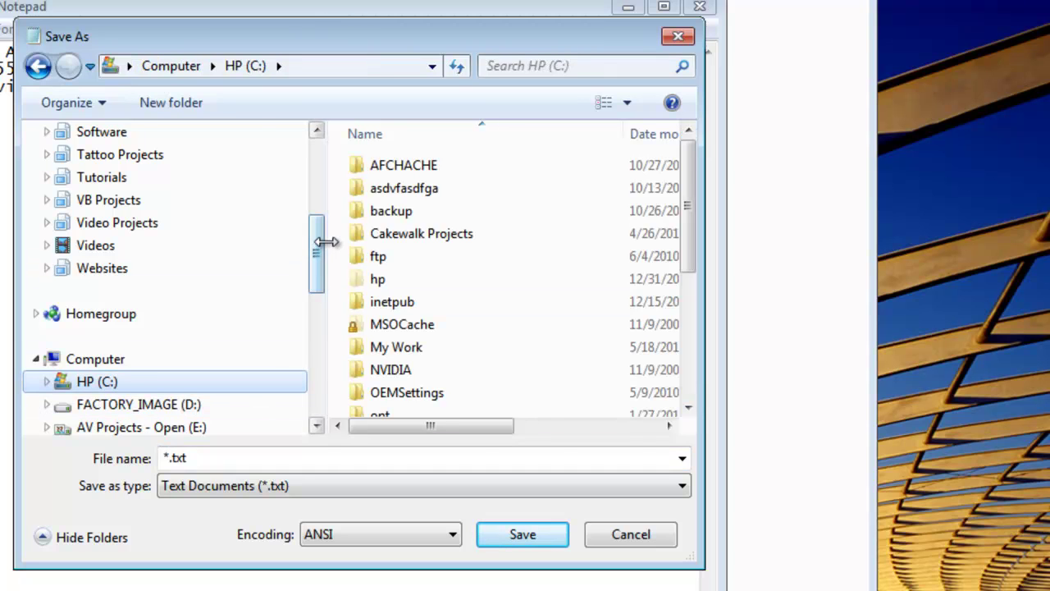
pyautogui.moveTo(318, 268); pyautogui.dragTo(314, 215)
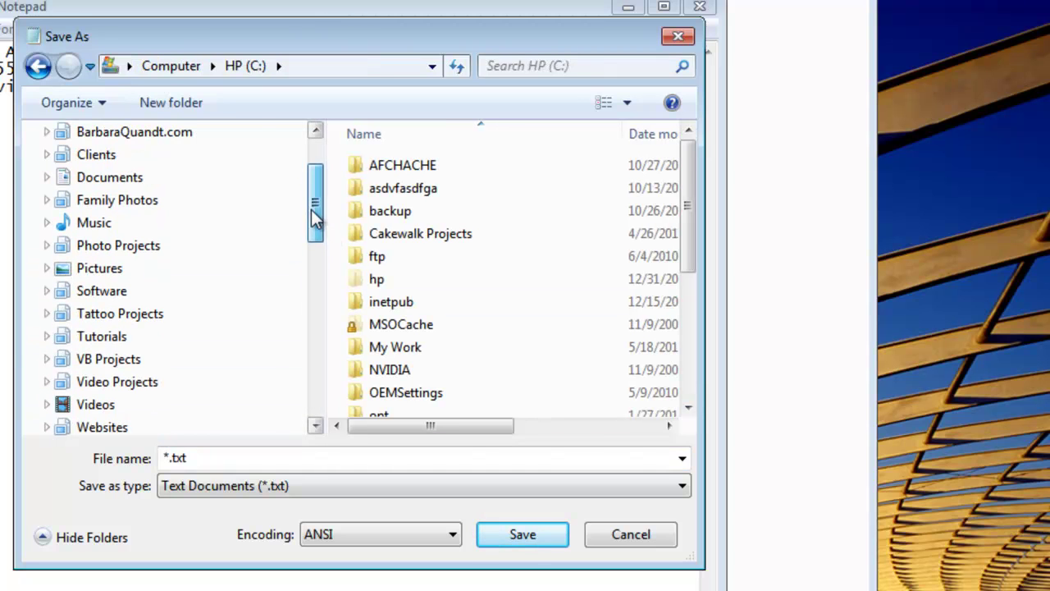
pyautogui.click(109, 182)
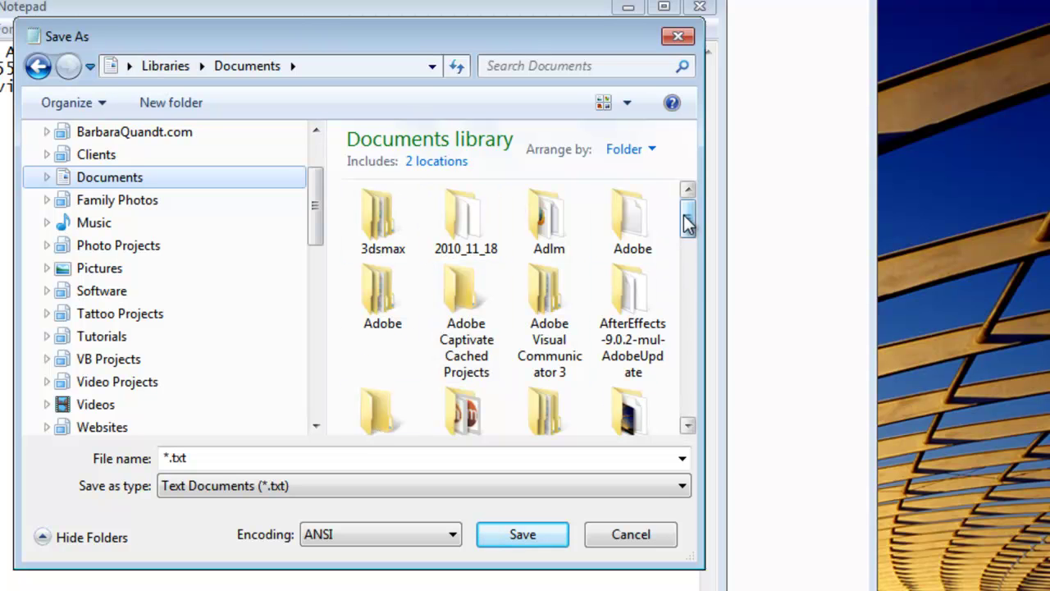
pyautogui.moveTo(688, 223); pyautogui.dragTo(692, 209)
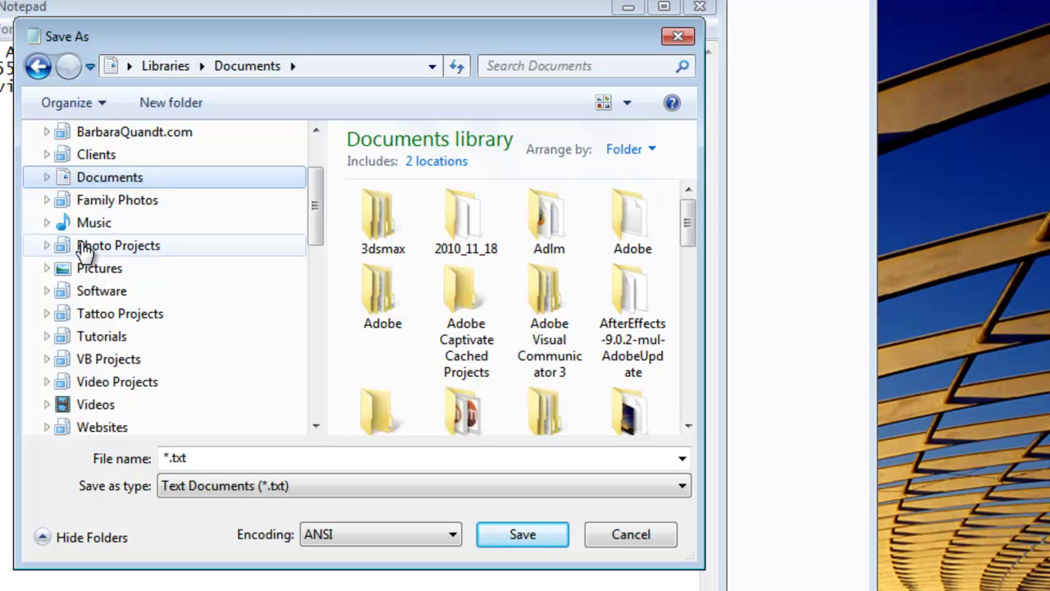
pyautogui.scroll(-5, 148, 318)
pyautogui.scroll(3, 147, 320)
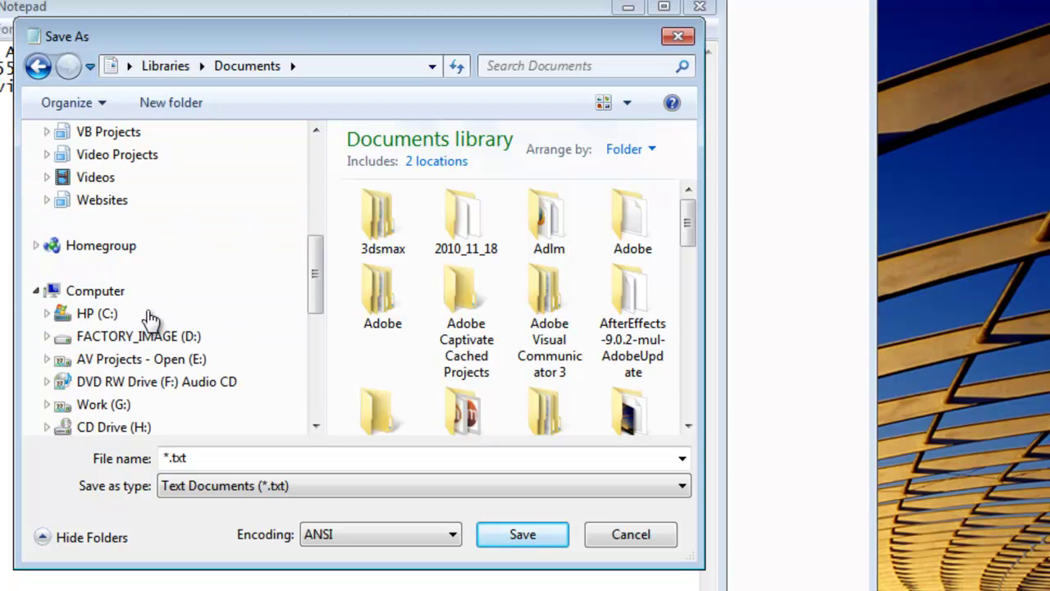
# Save the note as 'contact info.txt' in the client's folder under C:\My Work\Clients
pyautogui.click(97, 317)
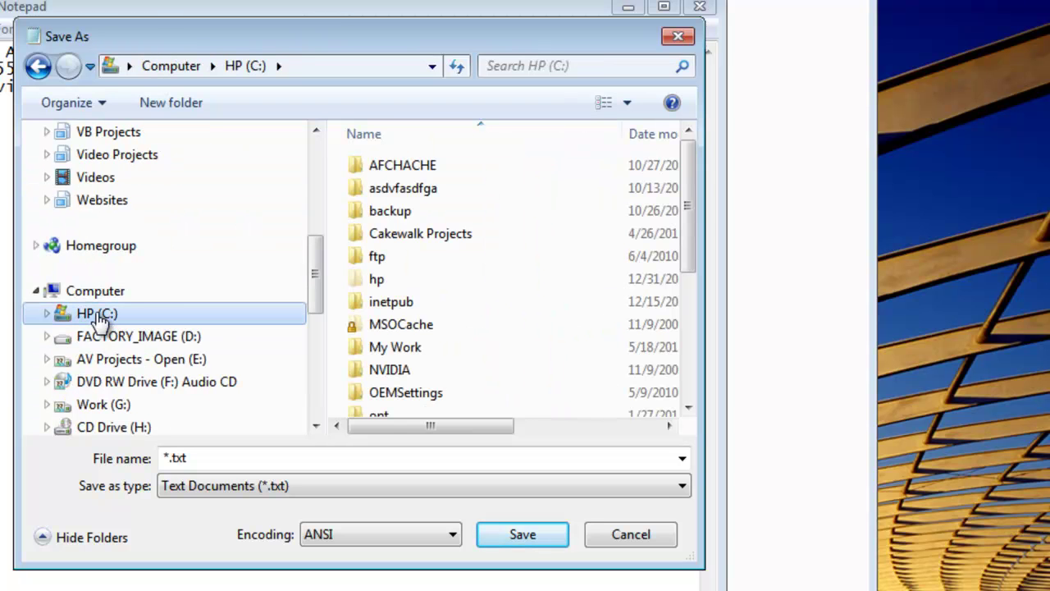
pyautogui.doubleClick(394, 349)
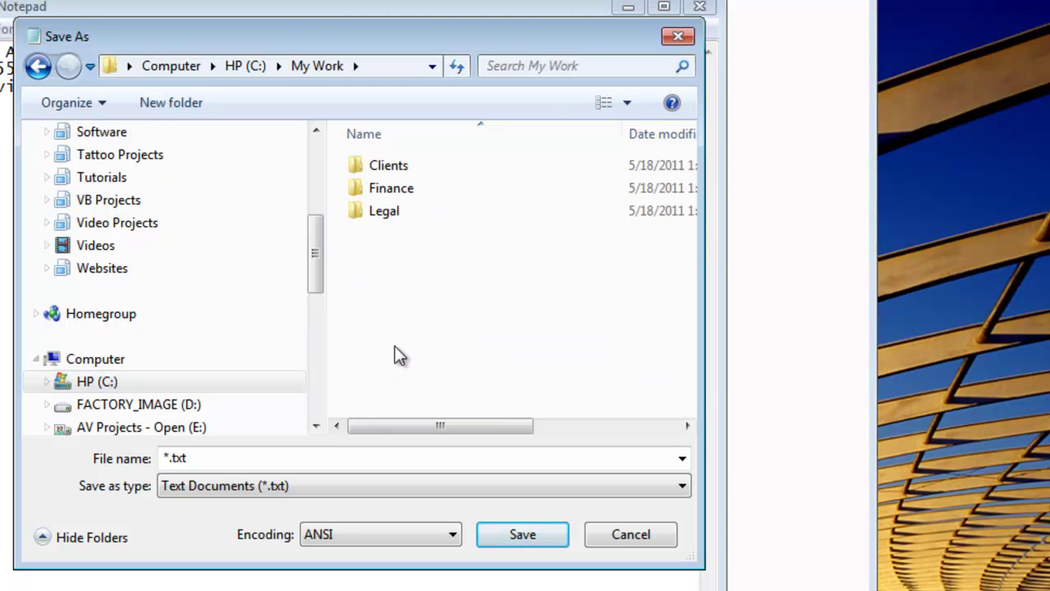
pyautogui.doubleClick(385, 167)
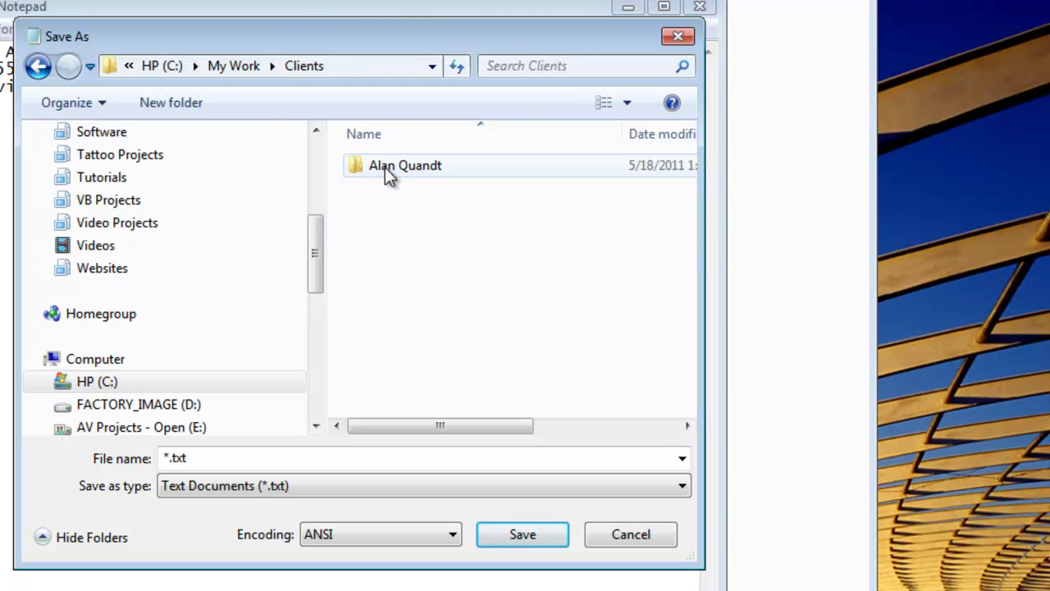
pyautogui.doubleClick(392, 172)
pyautogui.moveTo(181, 457); pyautogui.dragTo(206, 460)
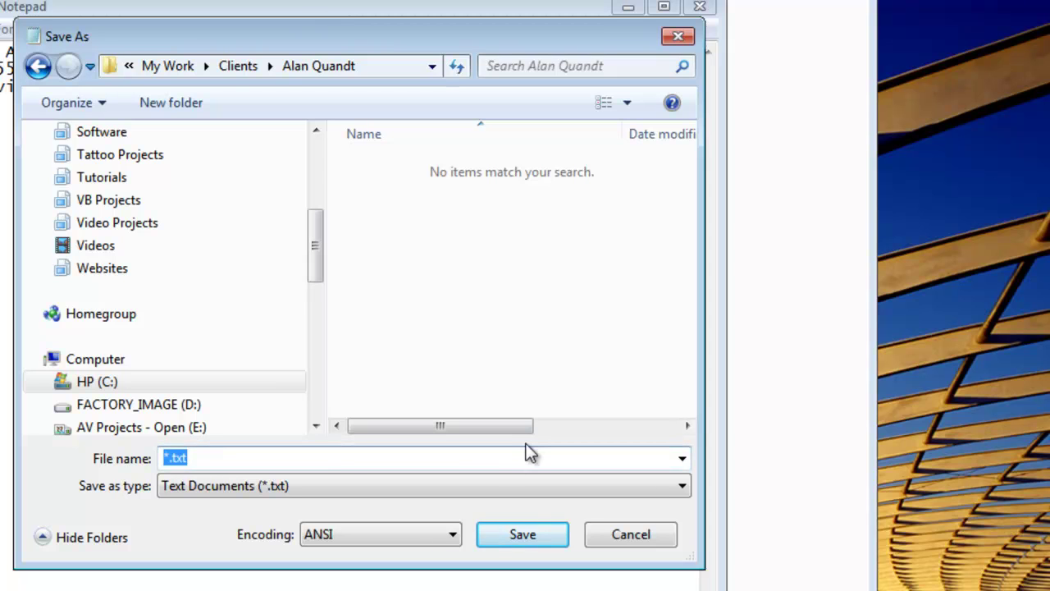
pyautogui.write('contact')
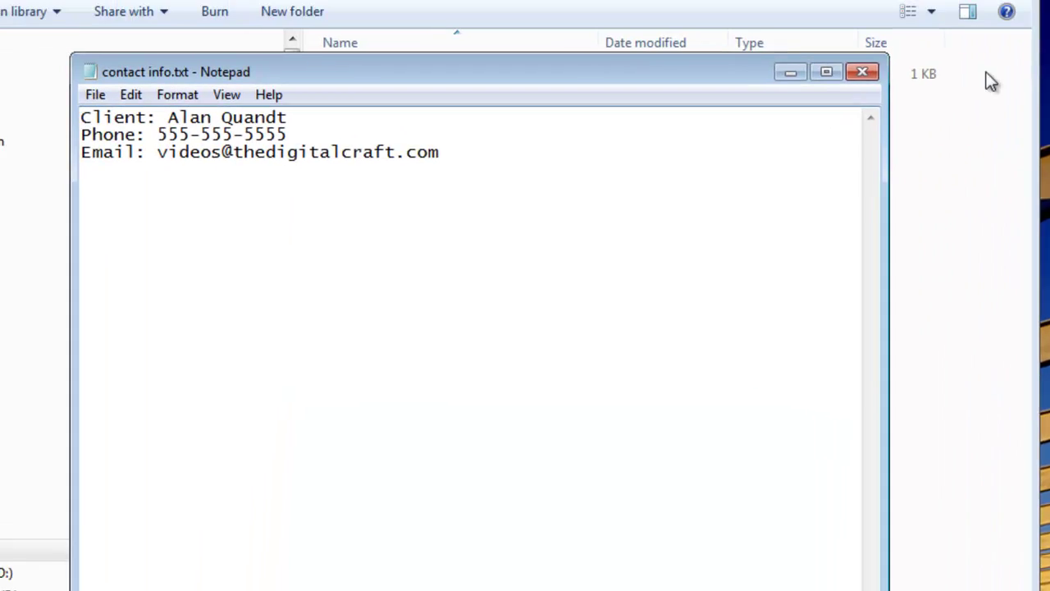
# Close Notepad and confirm contact info.txt is listed in the client's folder
pyautogui.click(862, 73)
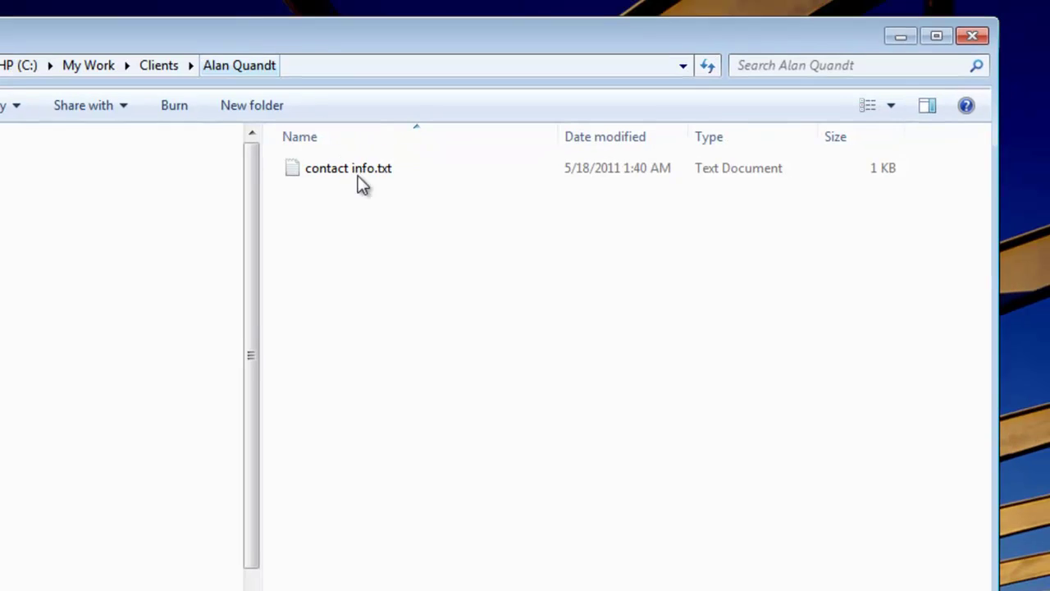
pyautogui.click(358, 174)
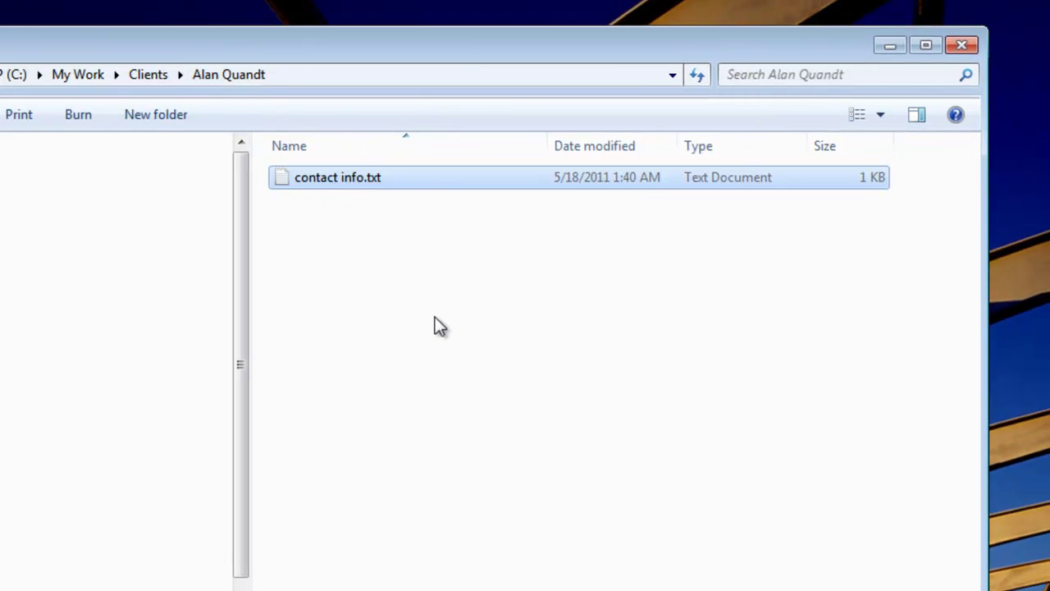
pyautogui.click(370, 249)
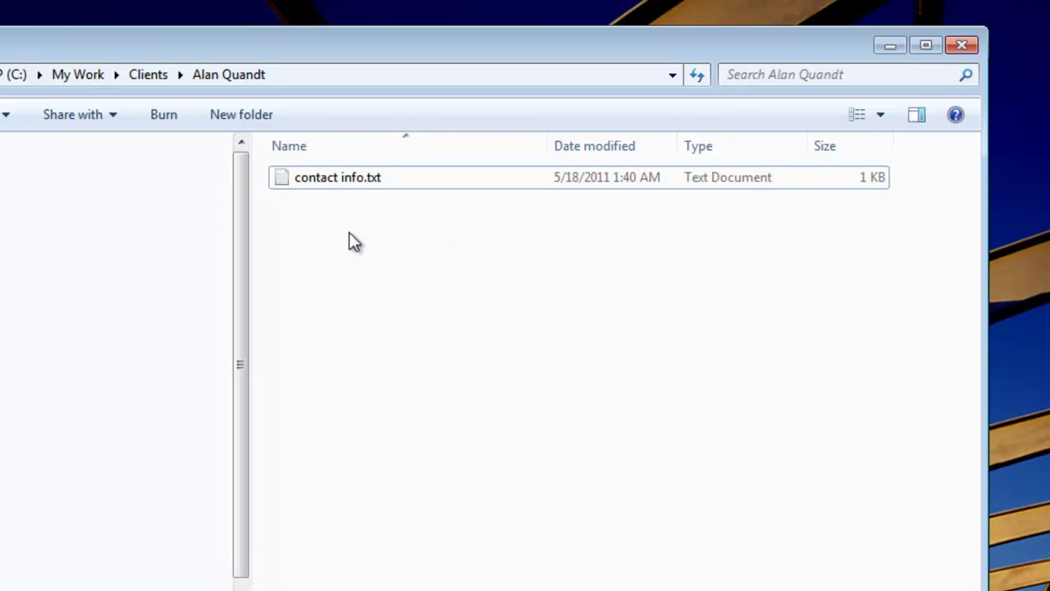
# Create a 'Logo' folder in the client's folder and return to the client's folder view
pyautogui.click(227, 112)
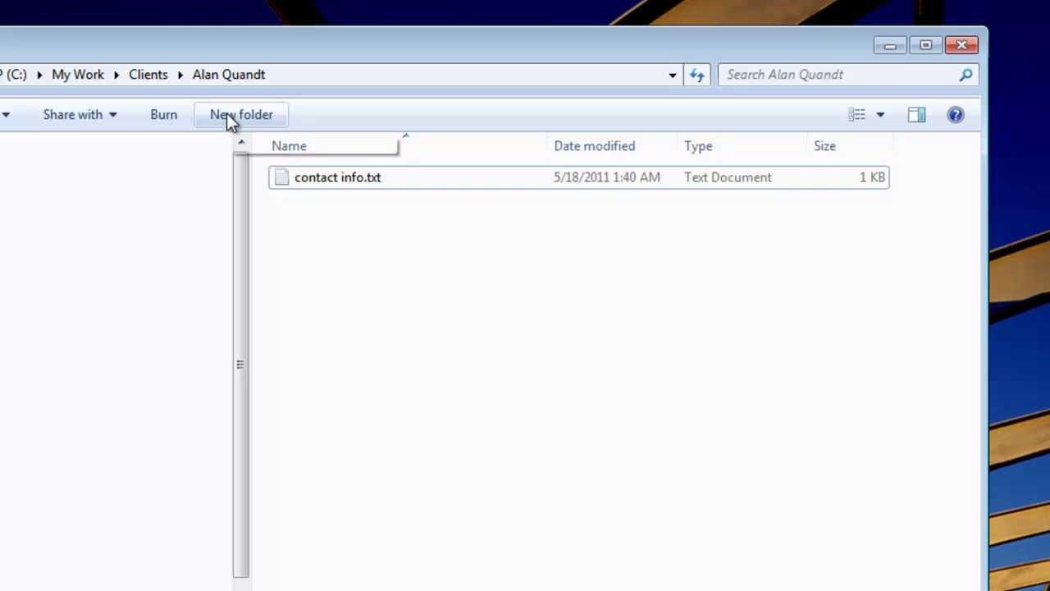
pyautogui.write('Logo')
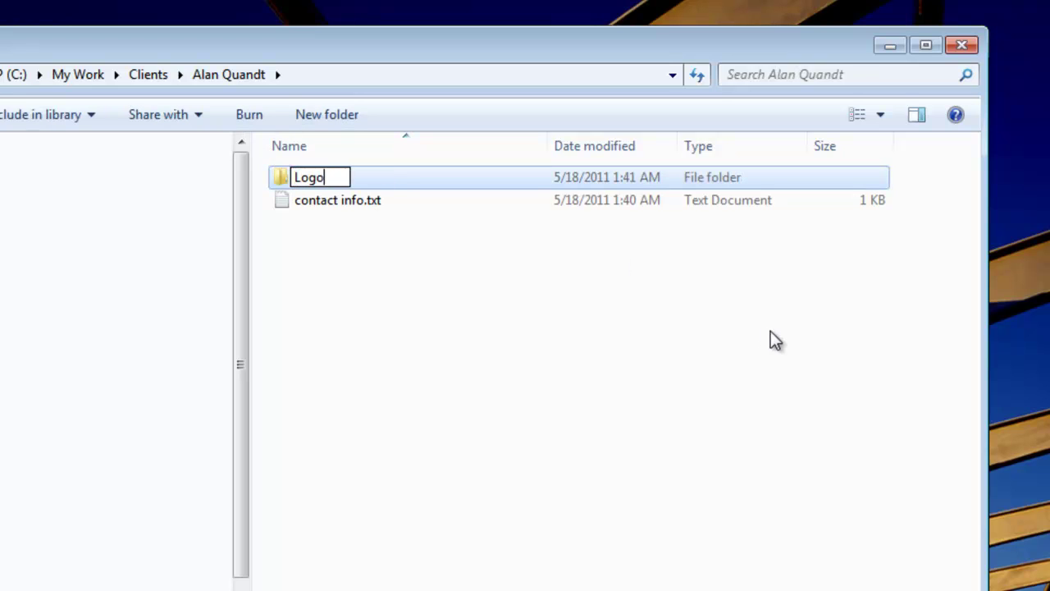
pyautogui.press('Return')
pyautogui.press('Return')
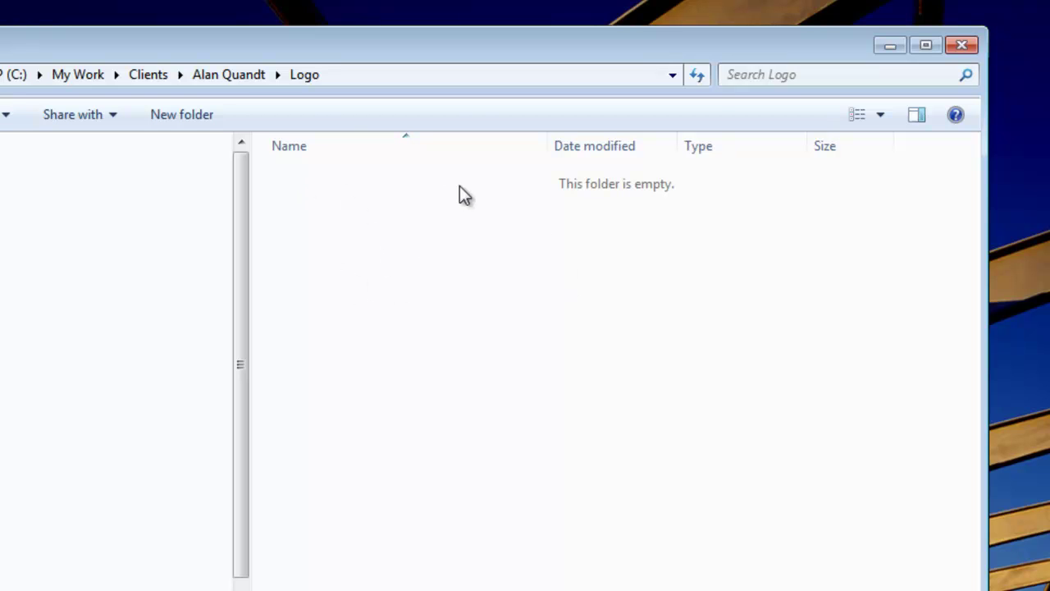
pyautogui.click(232, 76)
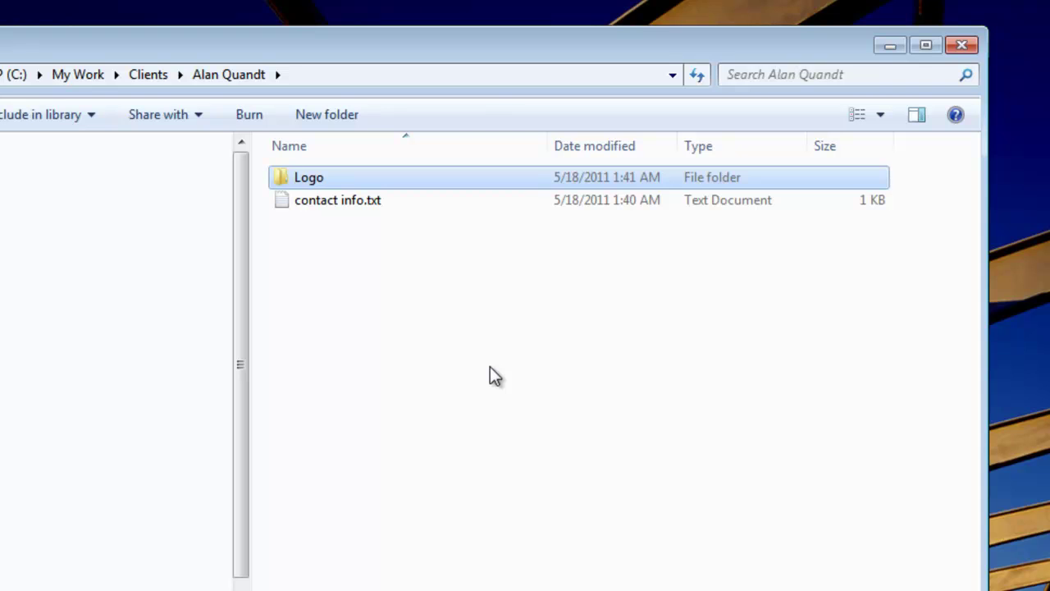
# Review the client's folder contents: the Logo folder and the 1 KB contact info.txt
pyautogui.click(373, 254)
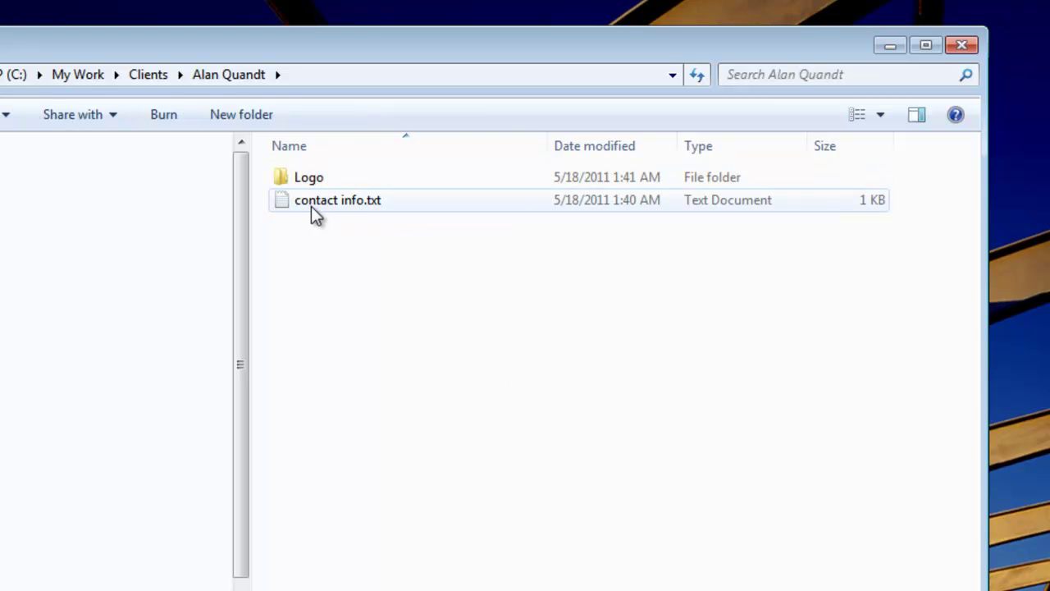
pyautogui.click(312, 202)
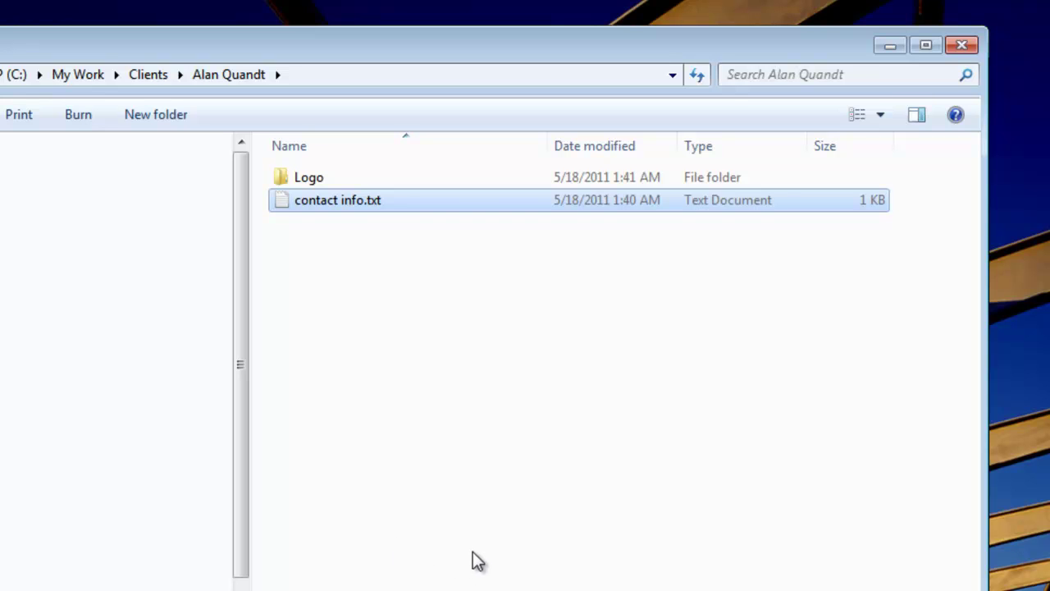
# Go up to My Work via the breadcrumb and open the empty Finance folder
pyautogui.click(81, 74)
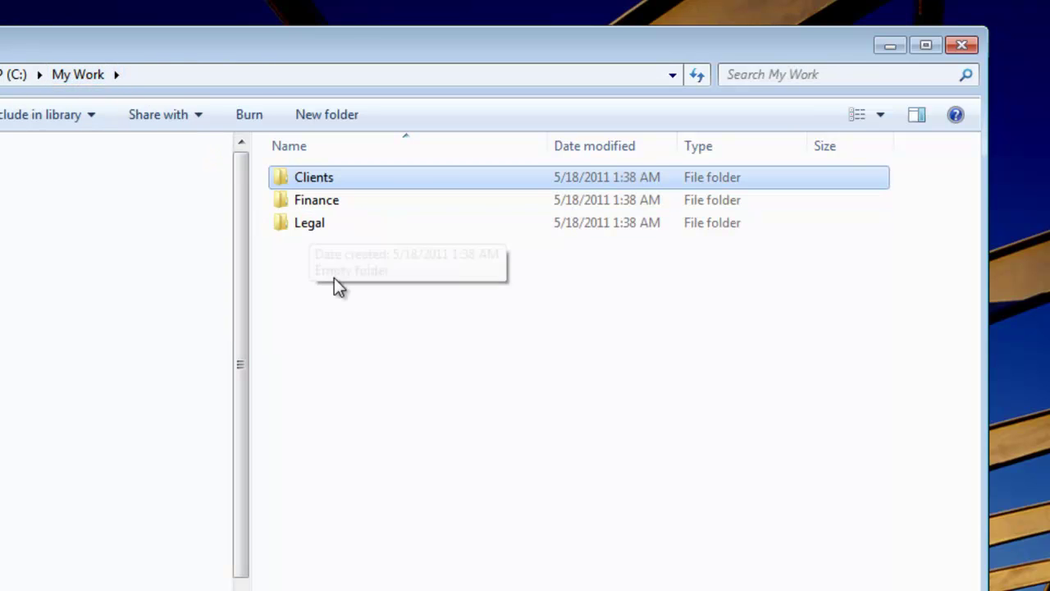
pyautogui.doubleClick(329, 200)
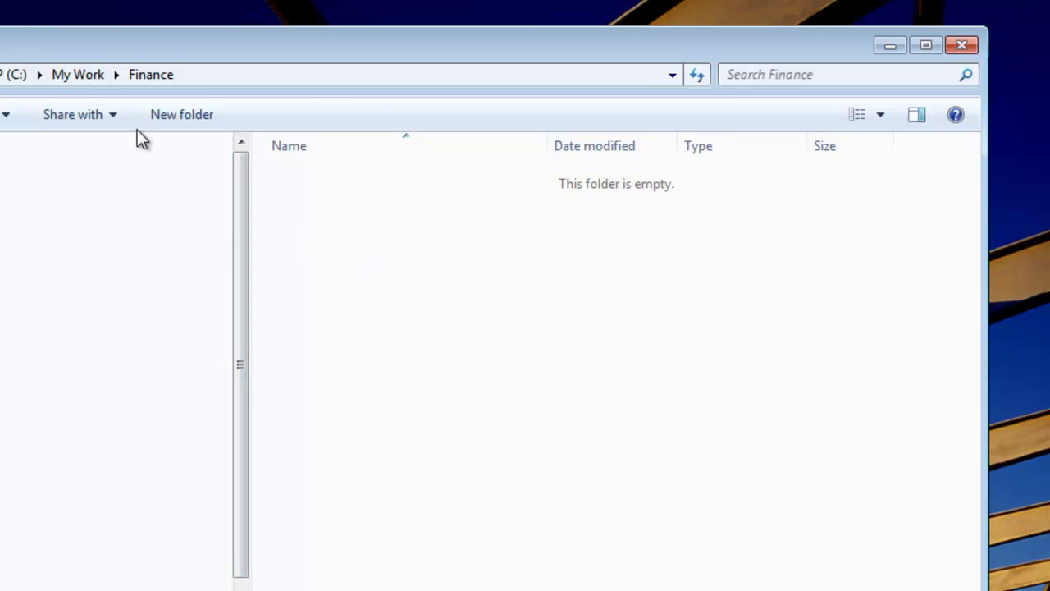
# Go back up to My Work and open its empty Legal folder
pyautogui.click(83, 74)
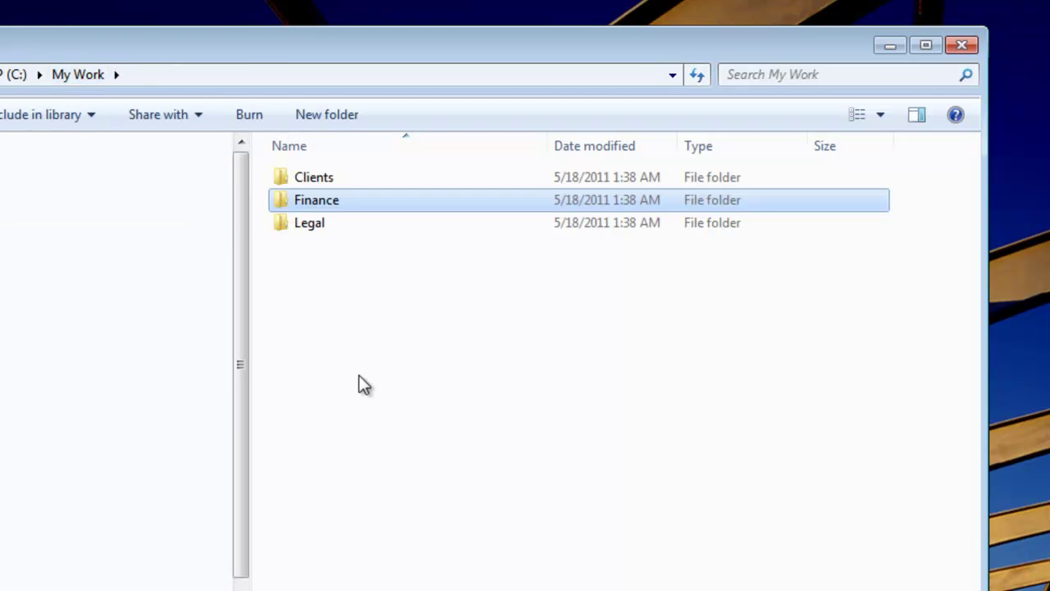
pyautogui.doubleClick(296, 225)
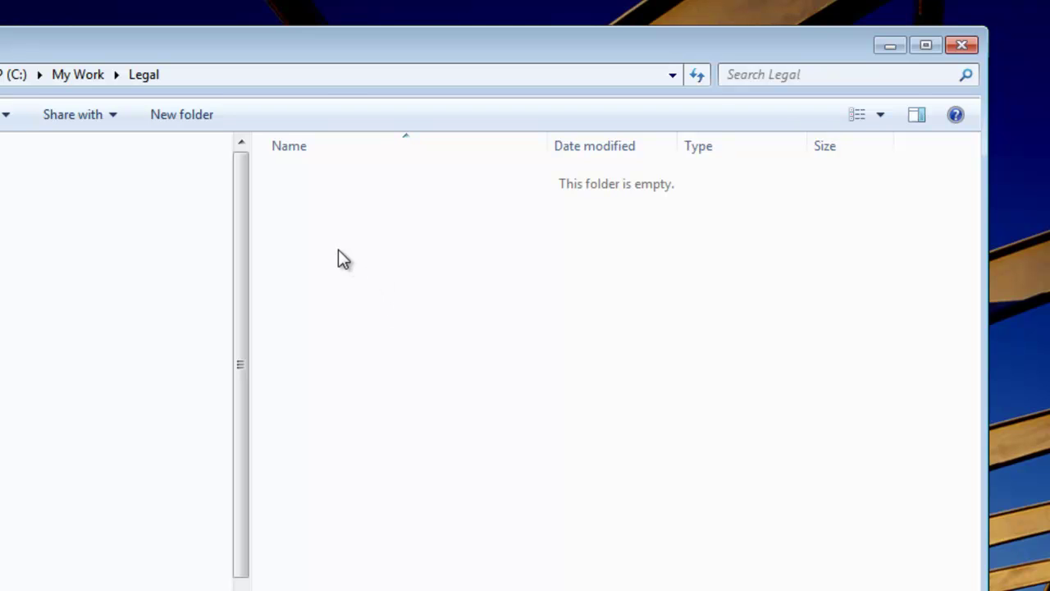
# Create a new folder in Legal named '<client name> Case' and open it
pyautogui.rightClick(321, 197)
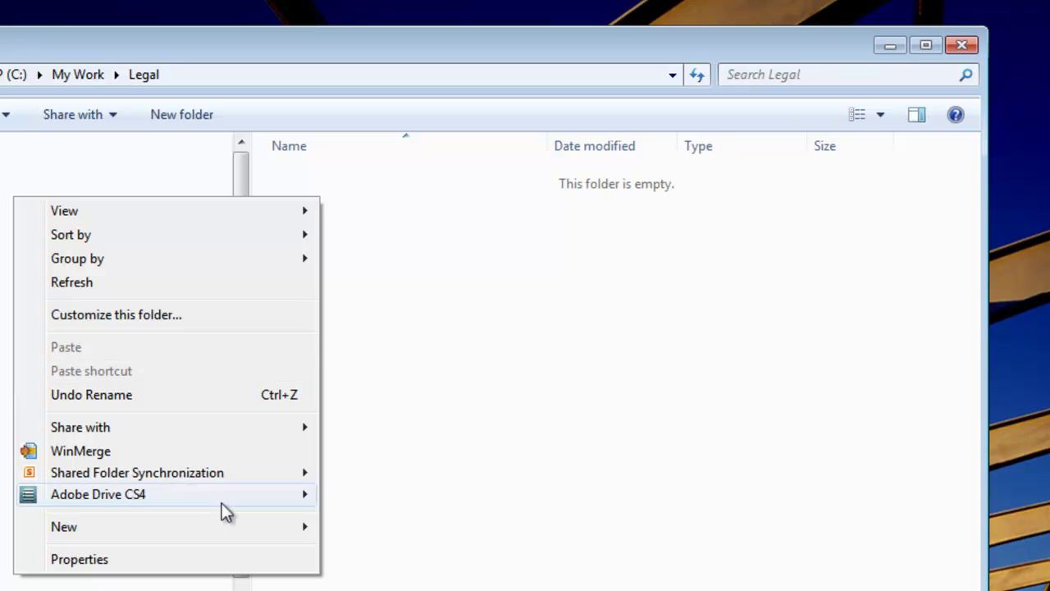
pyautogui.moveTo(221, 525)
pyautogui.click(354, 484)
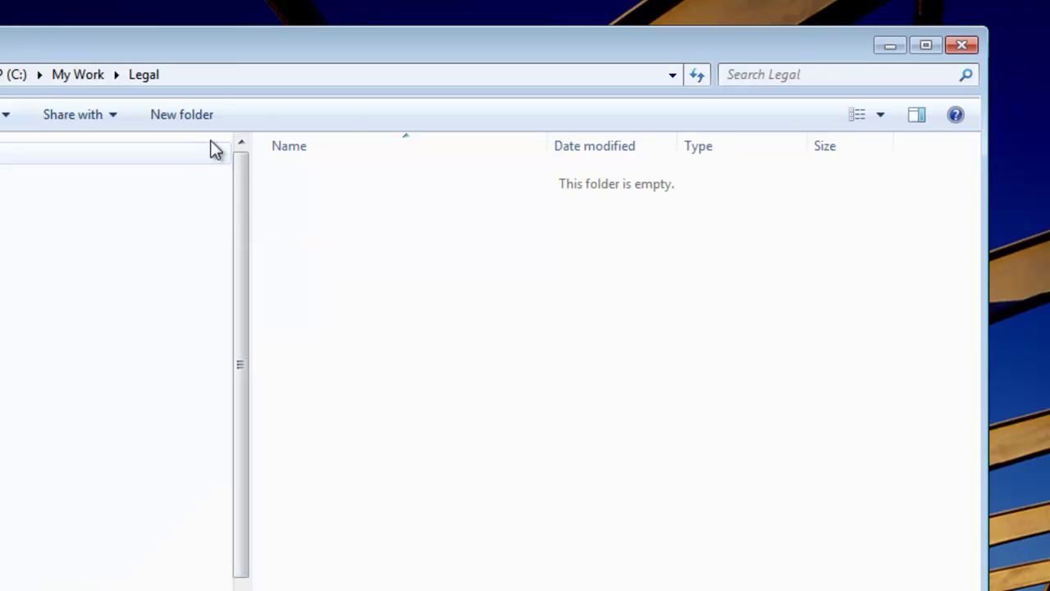
pyautogui.click(182, 115)
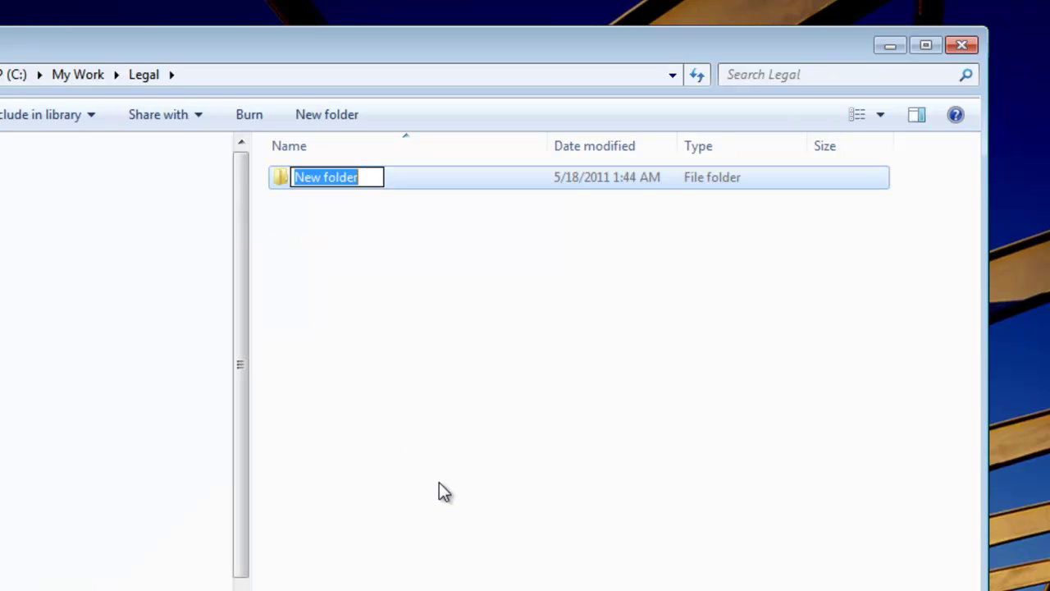
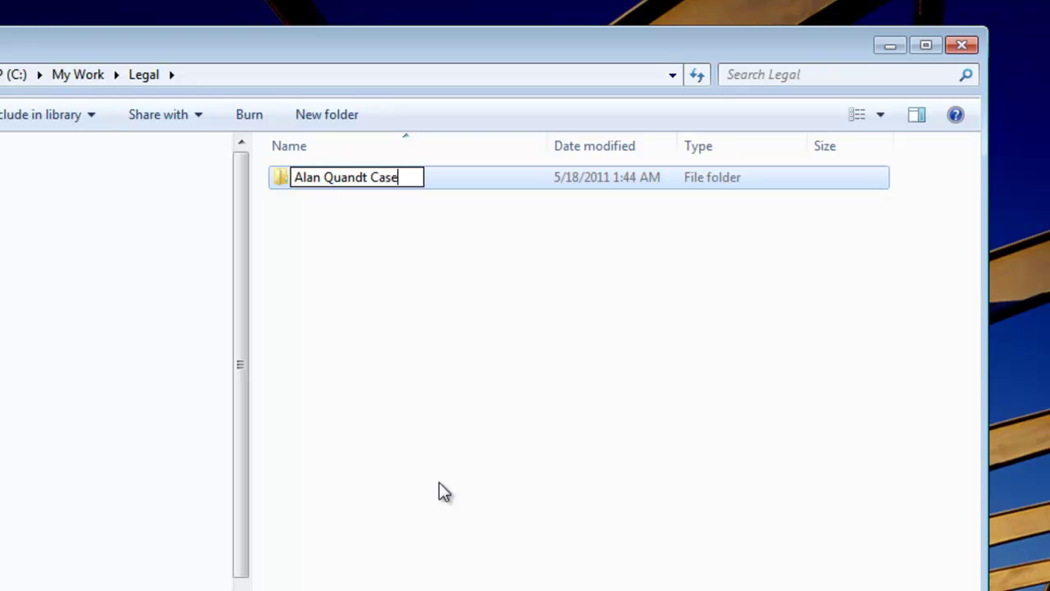
pyautogui.press('Return')
pyautogui.doubleClick(318, 180)
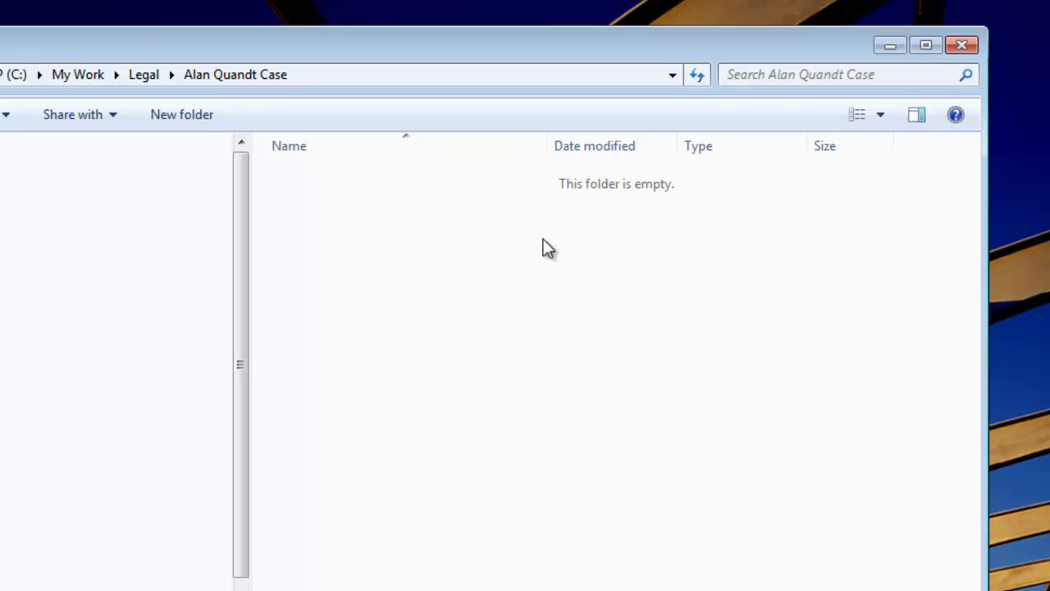
# Return through Legal to My Work, clearing the folder selection along the way
pyautogui.click(145, 75)
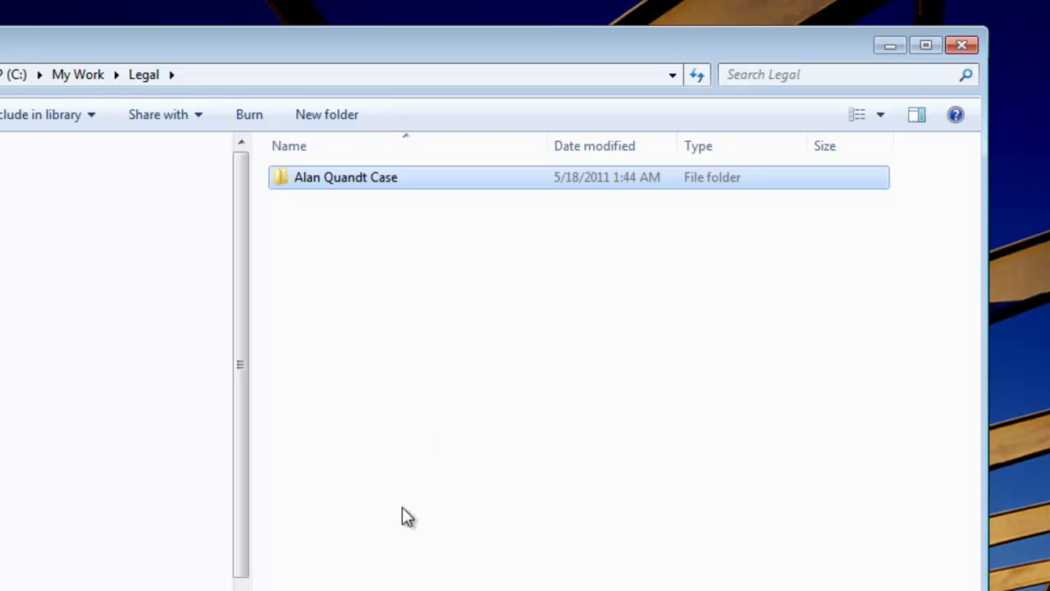
pyautogui.click(402, 374)
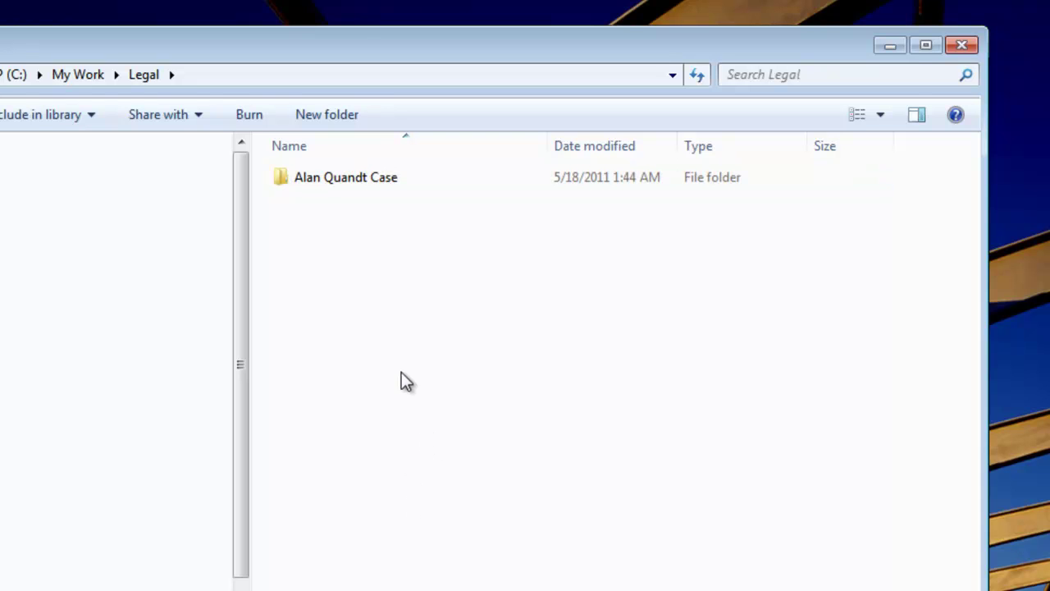
pyautogui.click(85, 75)
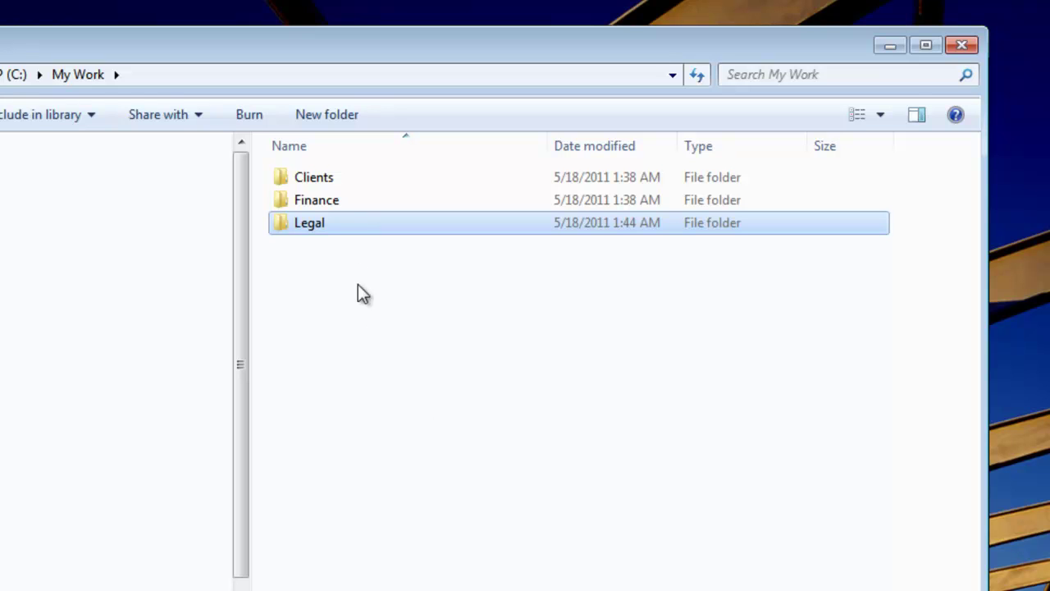
pyautogui.click(375, 329)
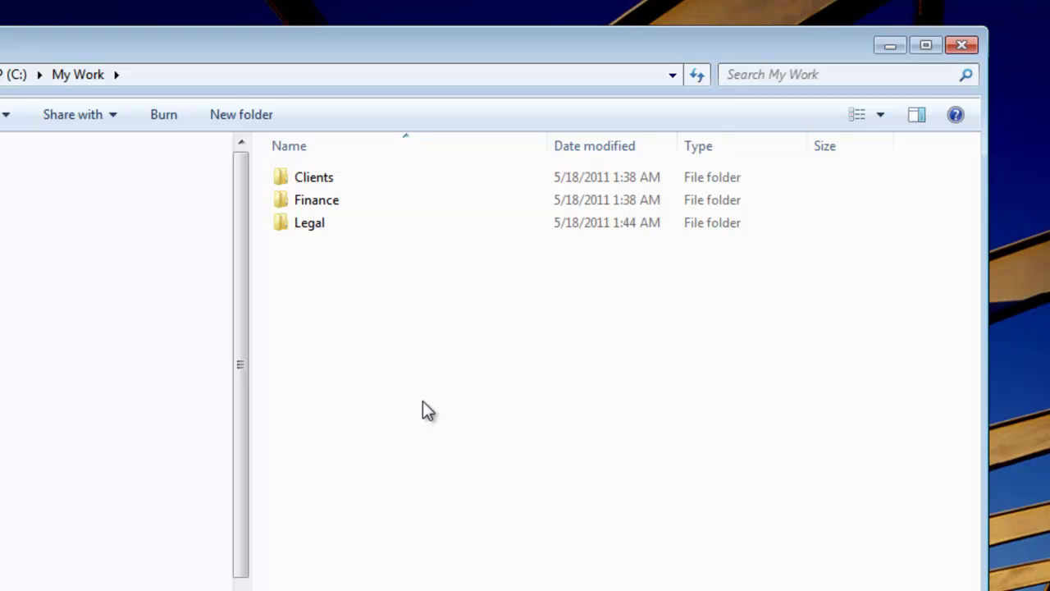
# Open the client's folder under Clients and rename 'contact info.txt' to contact_info.txt
pyautogui.doubleClick(313, 180)
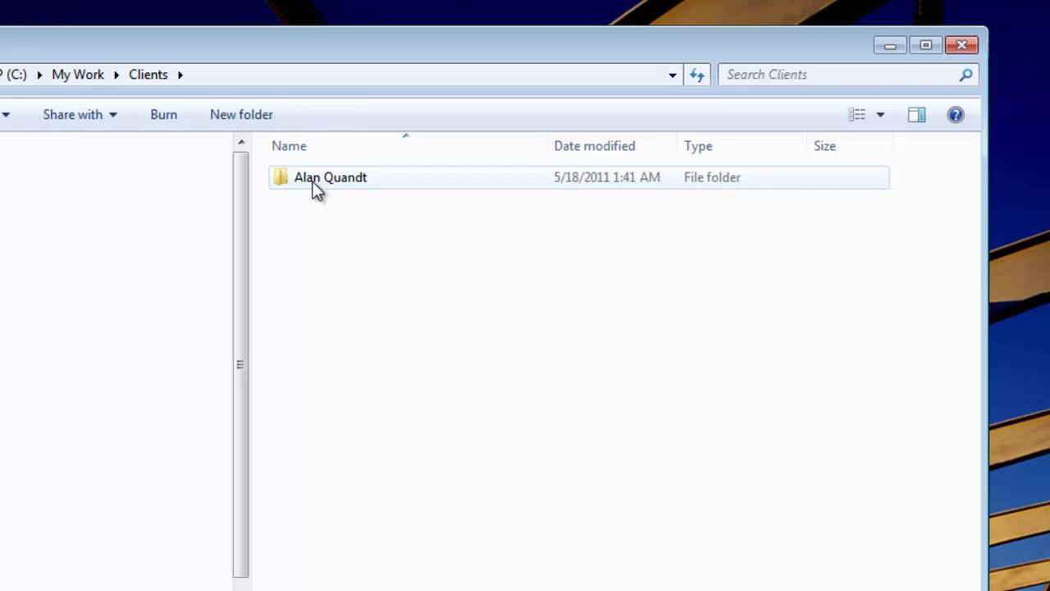
pyautogui.doubleClick(313, 178)
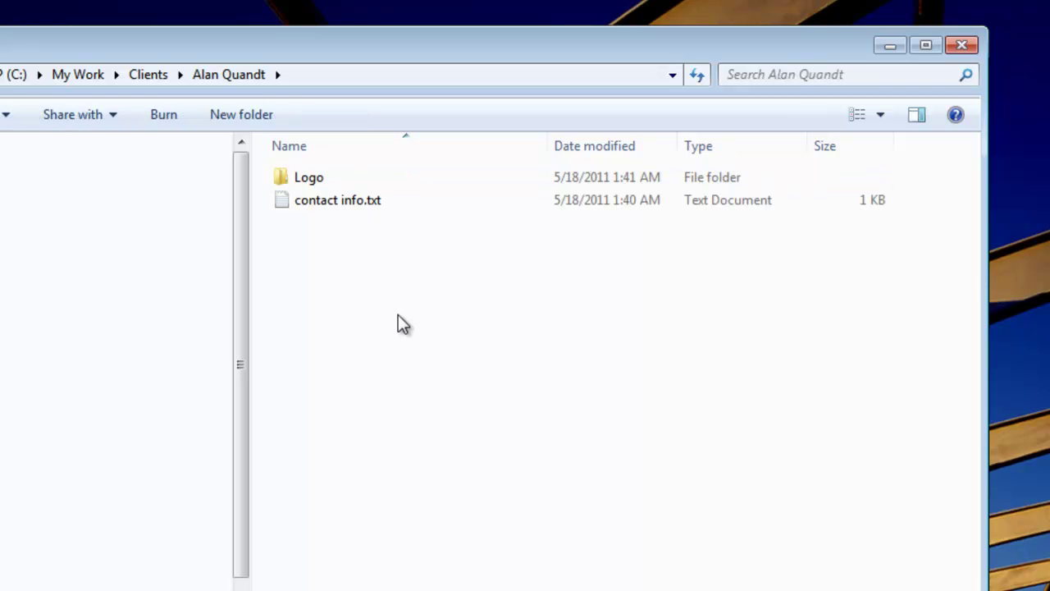
pyautogui.click(326, 206)
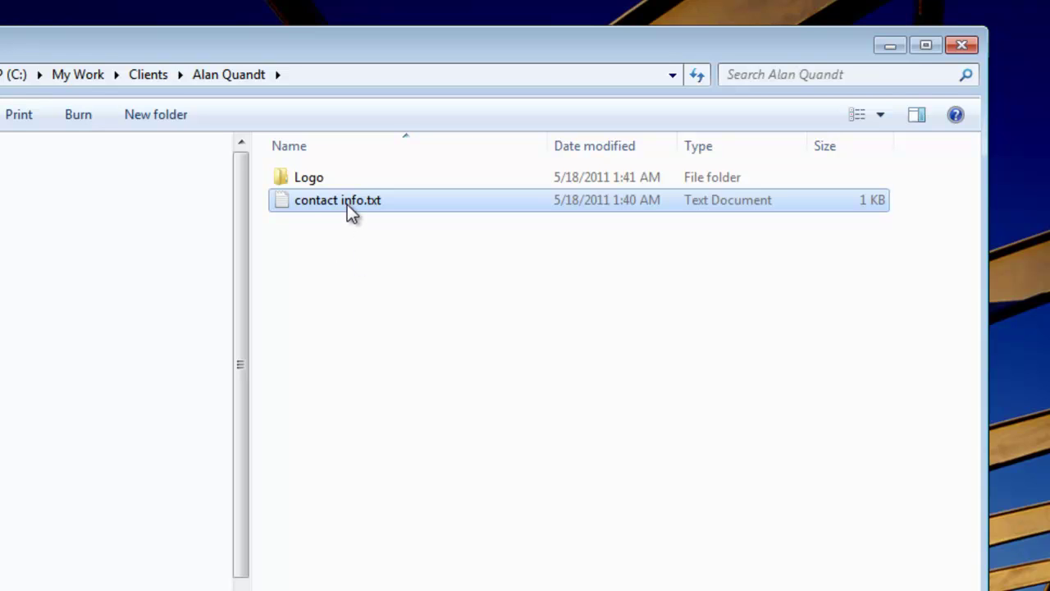
pyautogui.click(347, 205)
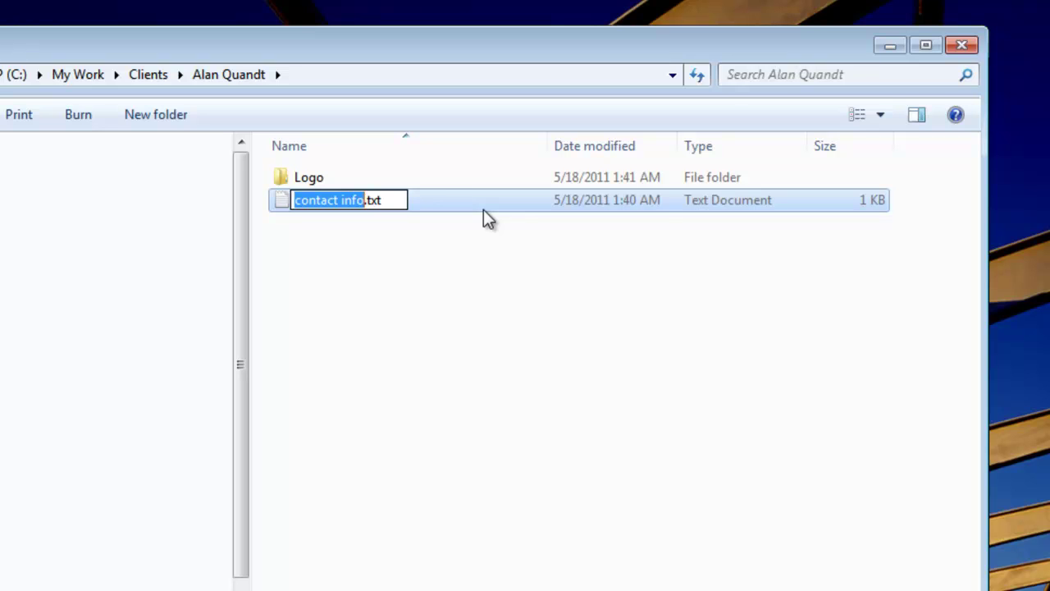
pyautogui.write('contactl')
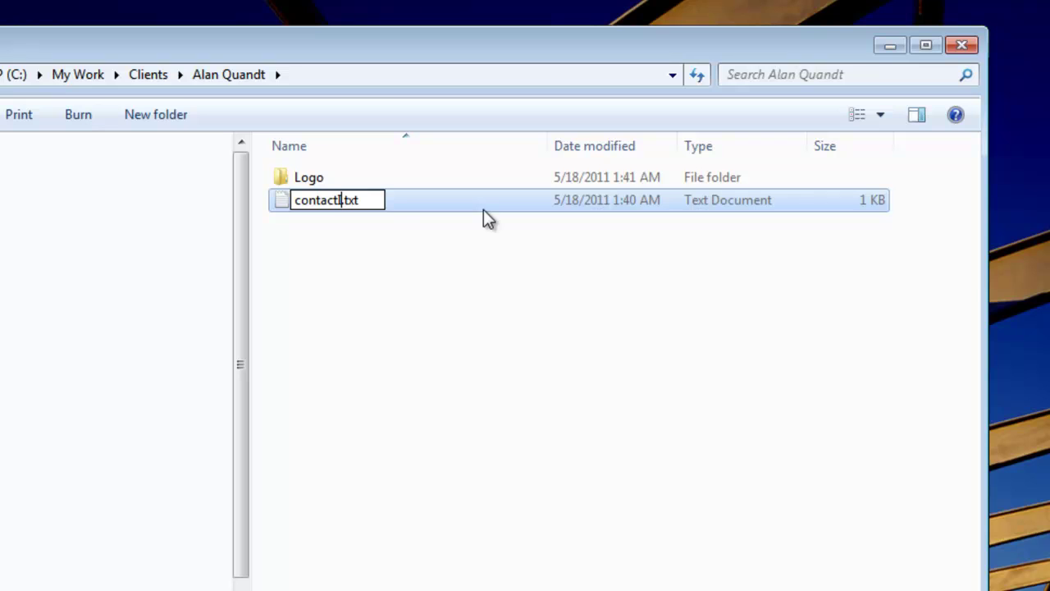
pyautogui.write('nfo')
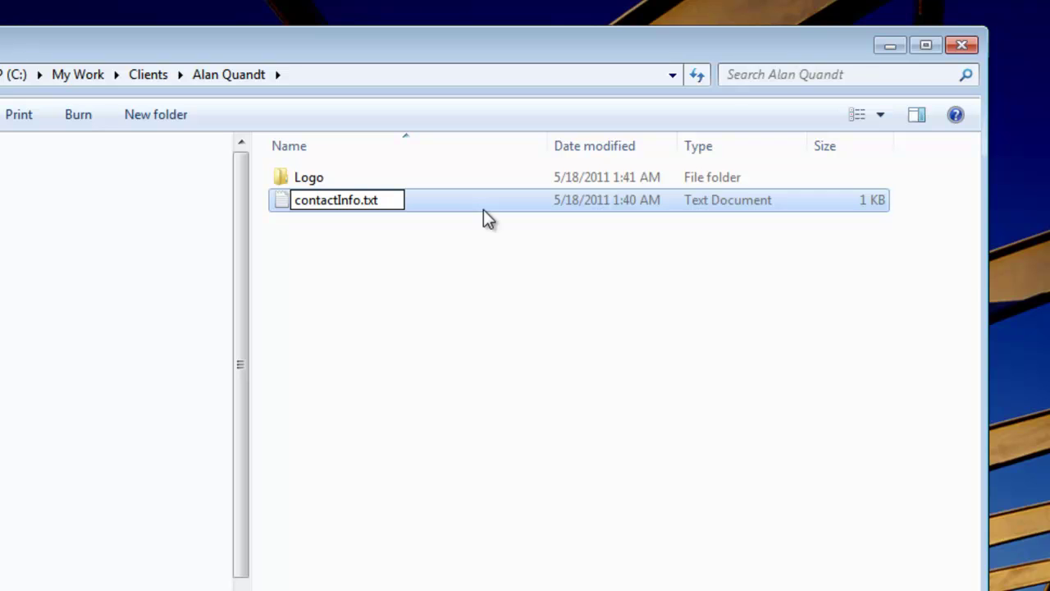
pyautogui.press('BackSpace')
pyautogui.press('BackSpace')
pyautogui.press('BackSpace')
pyautogui.press('BackSpace')
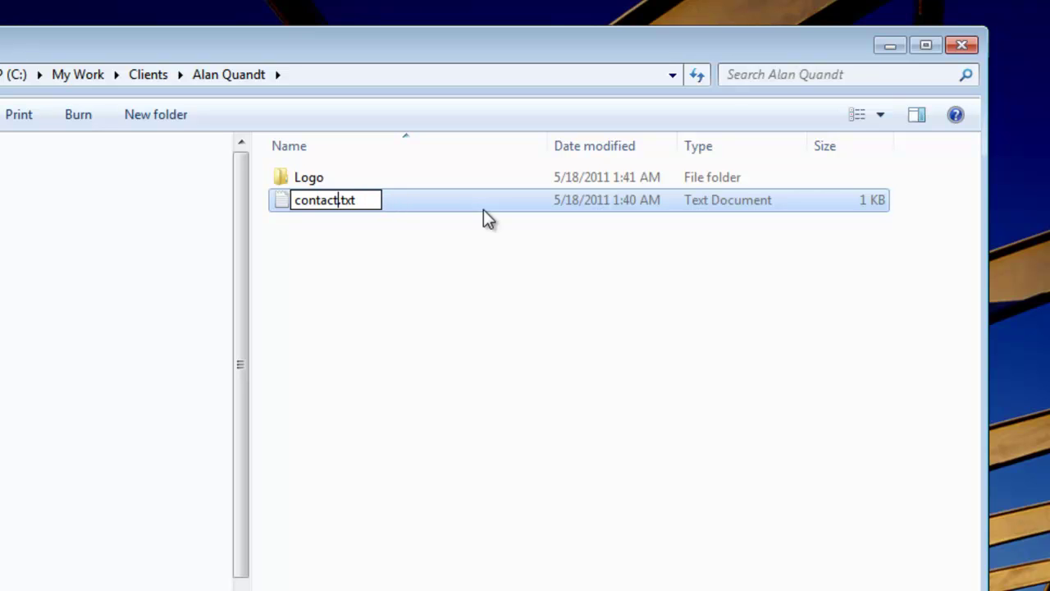
pyautogui.write('_info')
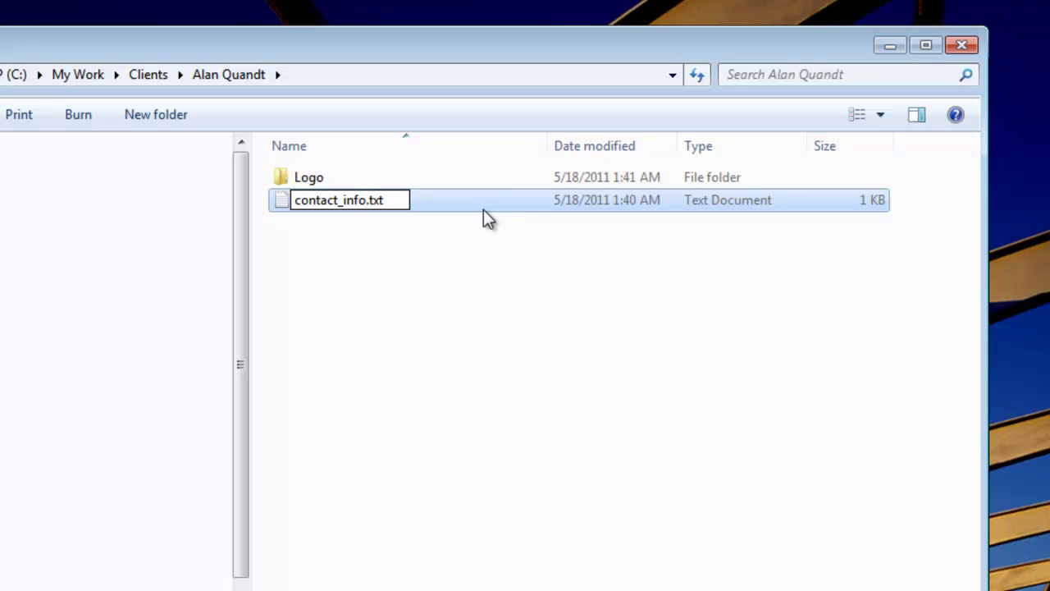
pyautogui.moveTo(345, 200); pyautogui.dragTo(339, 201)
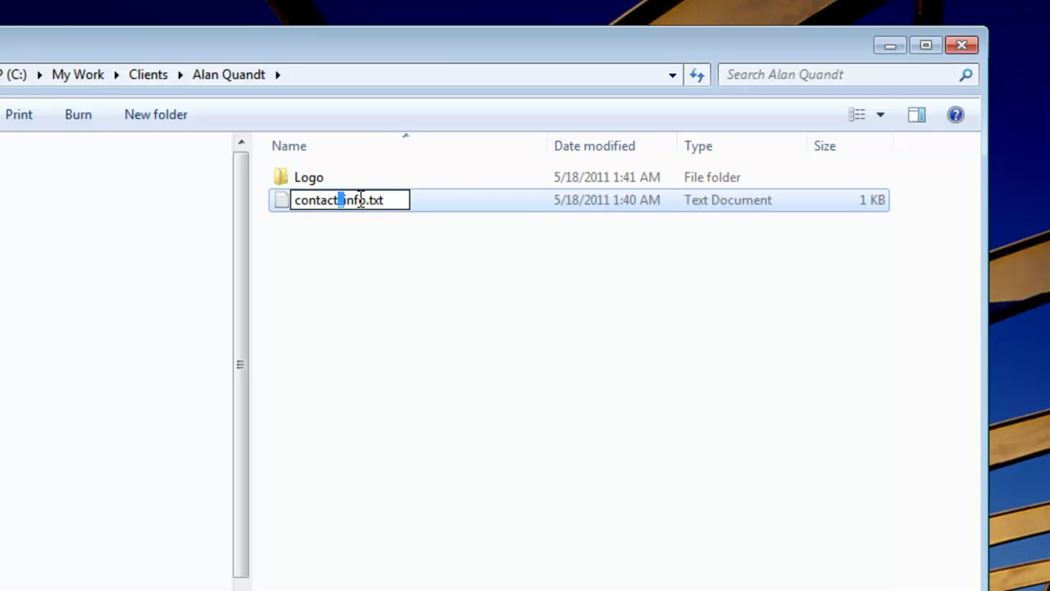
pyautogui.click(358, 202)
pyautogui.click(377, 246)
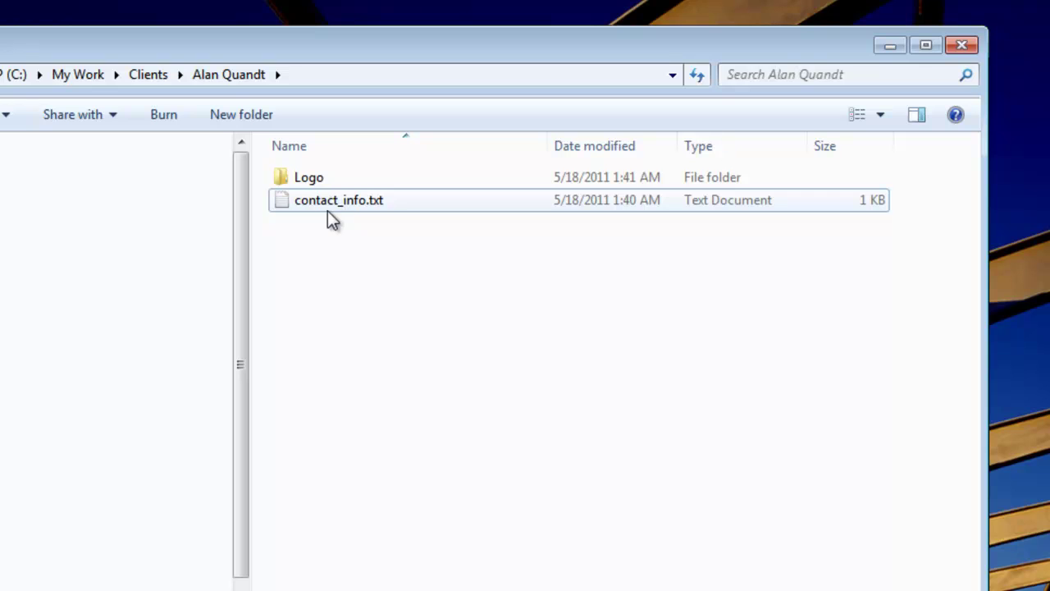